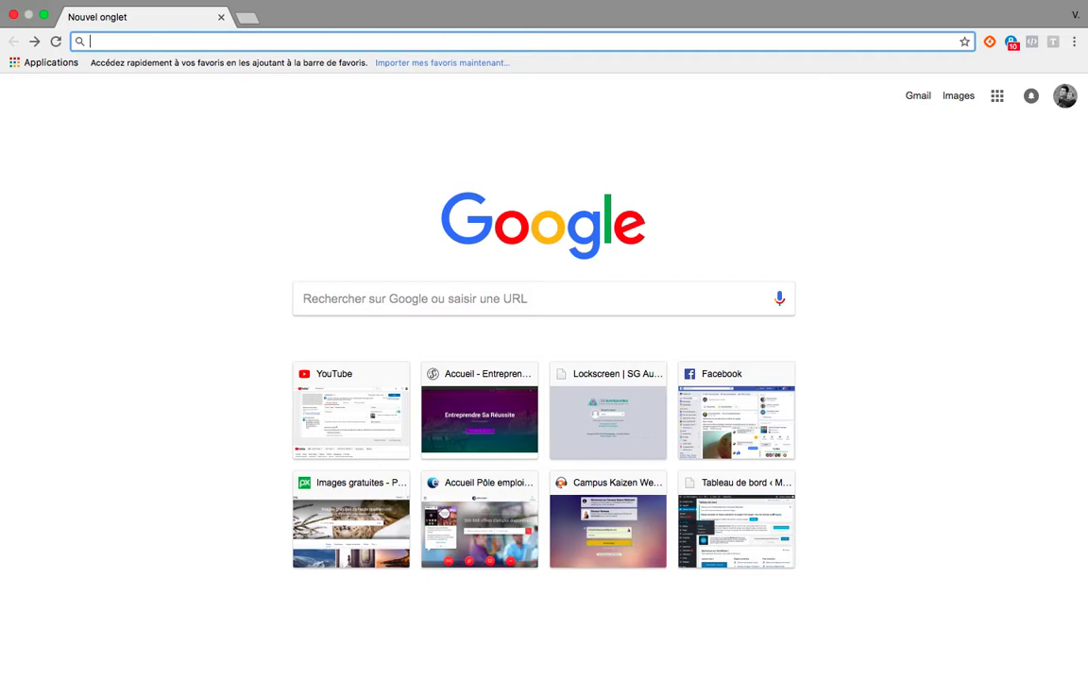
# Open the lautoentrepreneur.fr portal and review the regime's conditions, obligations and membership information on its home page.
pyautogui.write('lautoentrepreneur.fr')
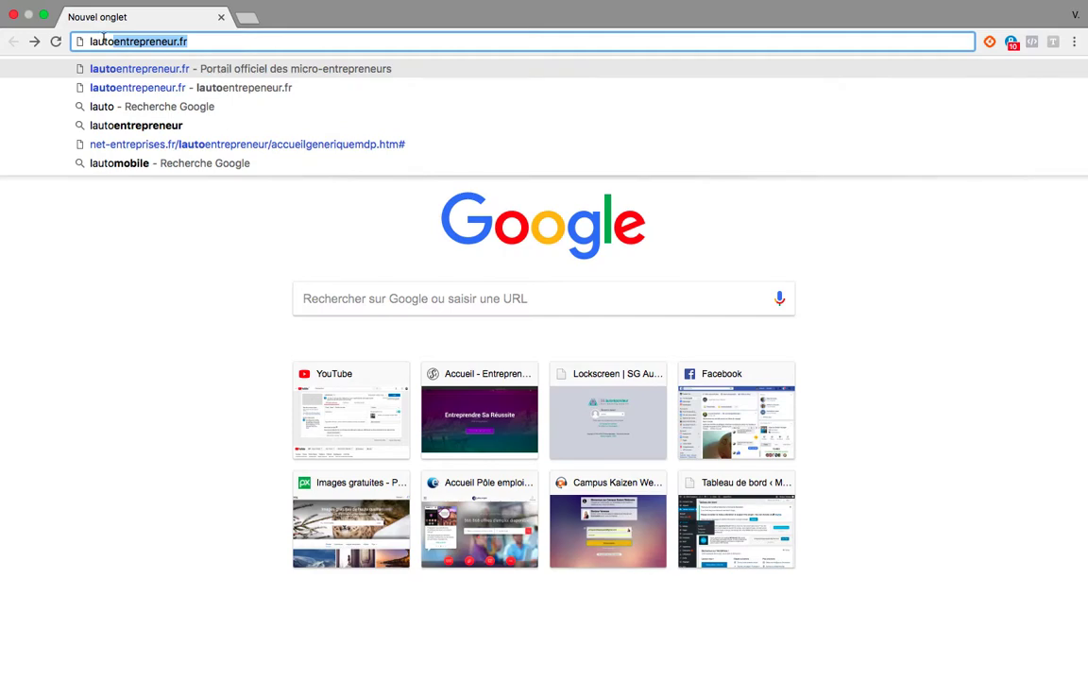
pyautogui.click(127, 70)
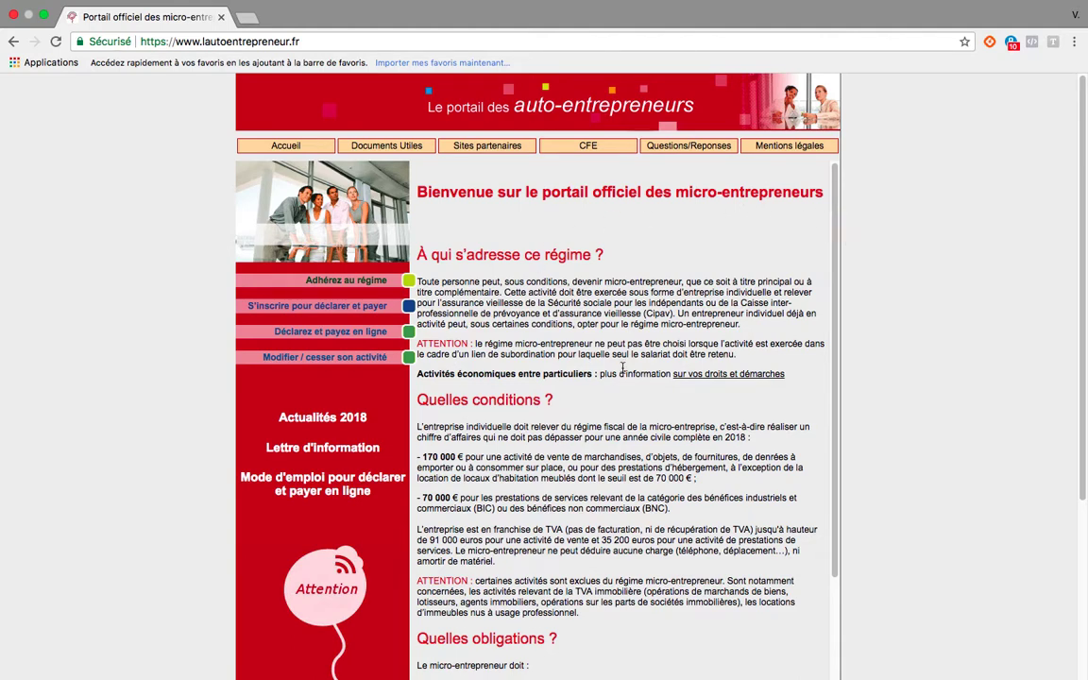
pyautogui.scroll(-5, 640, 377)
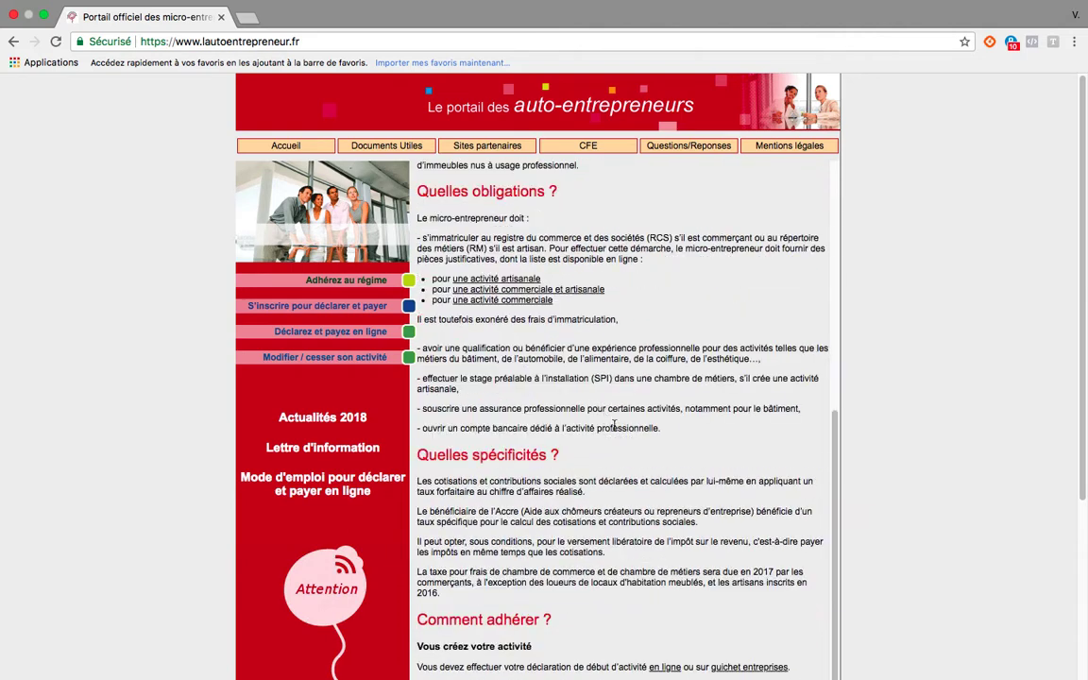
pyautogui.scroll(2, 620, 401)
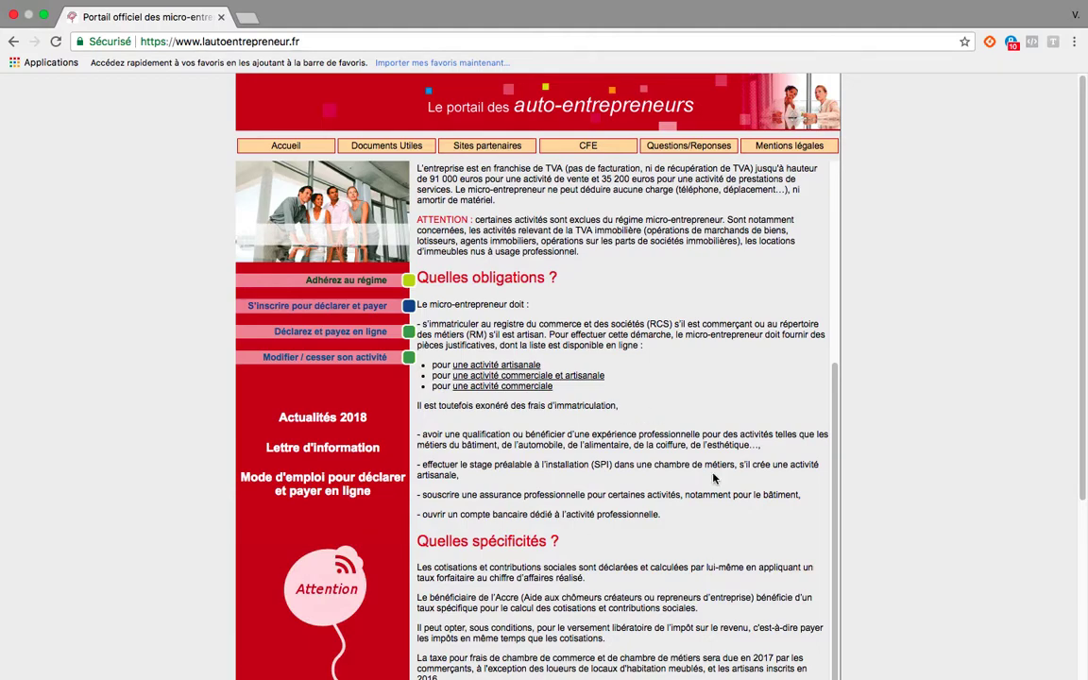
pyautogui.scroll(-6, 682, 522)
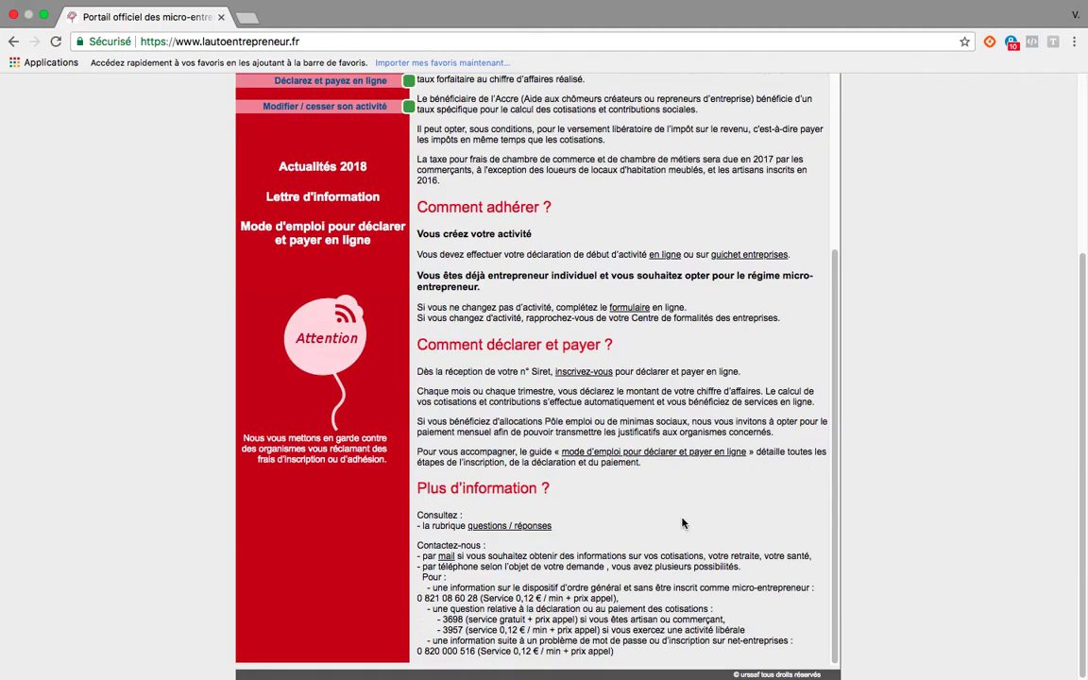
pyautogui.scroll(10, 681, 523)
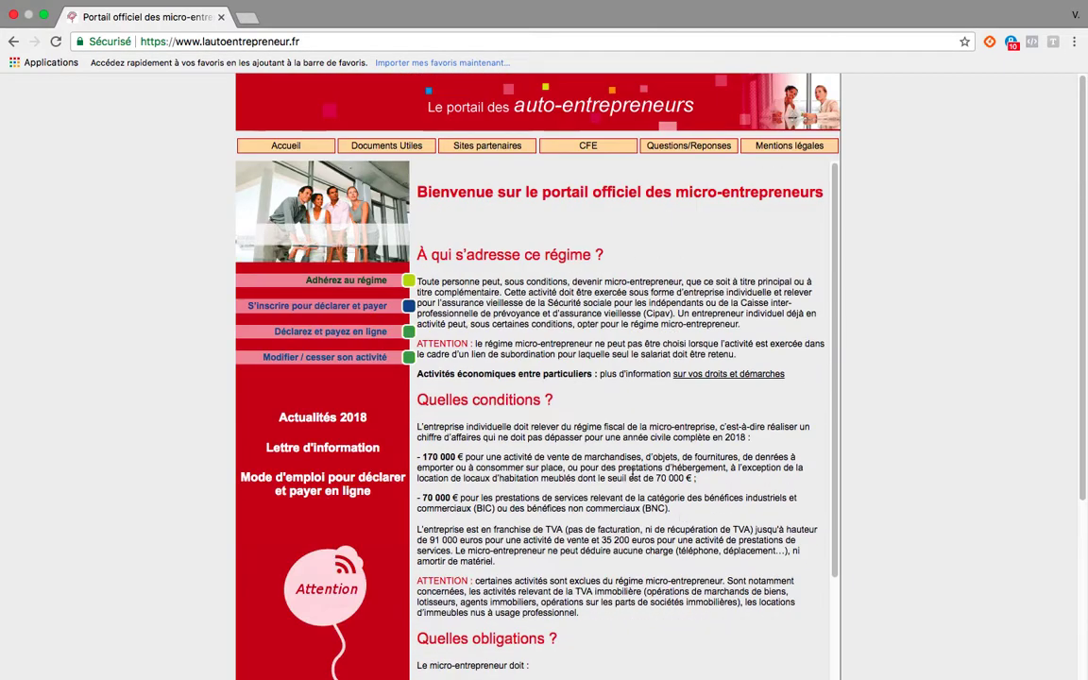
# Go through "Adhérez au régime" to the online Urssaf declaration page and start the auto-entrepreneur's début d'activité declaration.
pyautogui.click(341, 281)
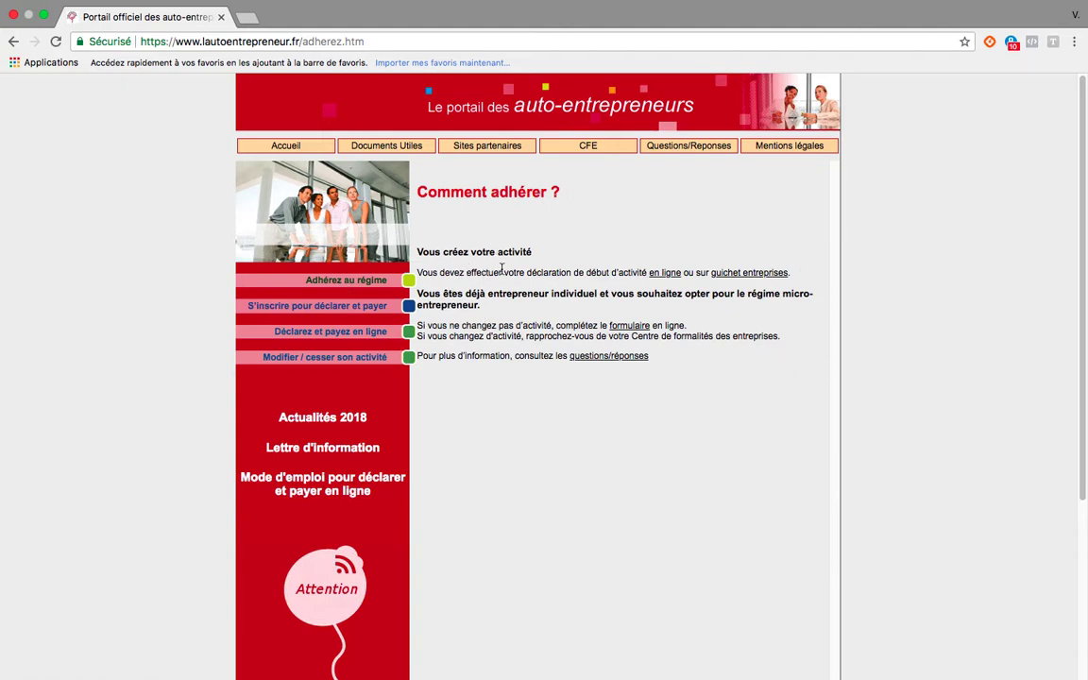
pyautogui.click(665, 273)
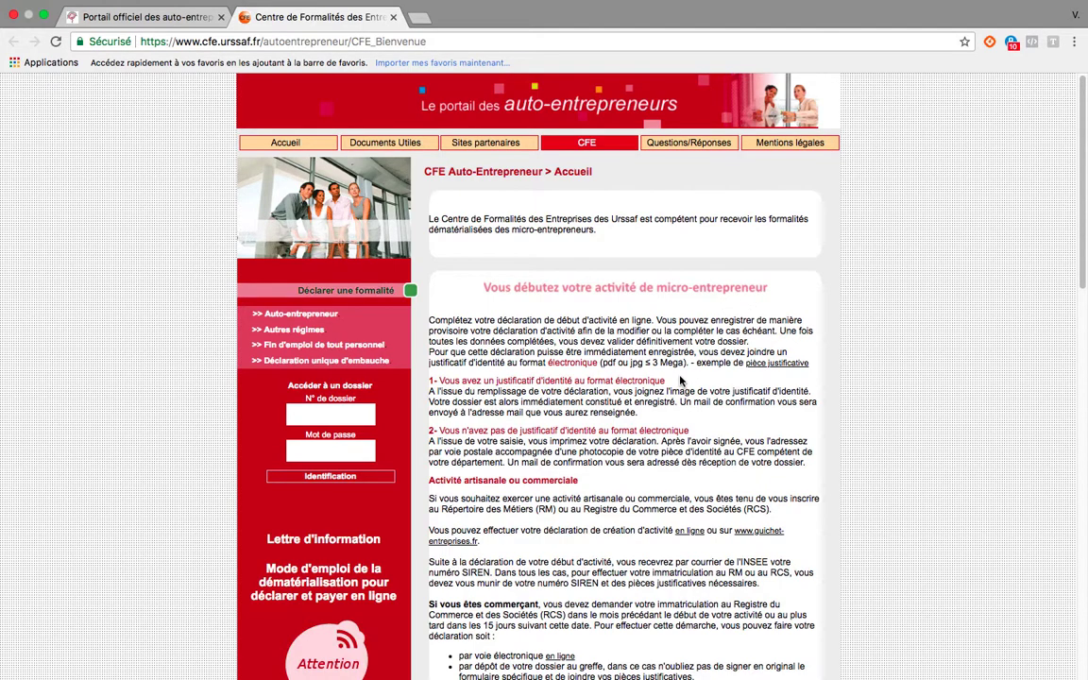
pyautogui.scroll(-3, 664, 408)
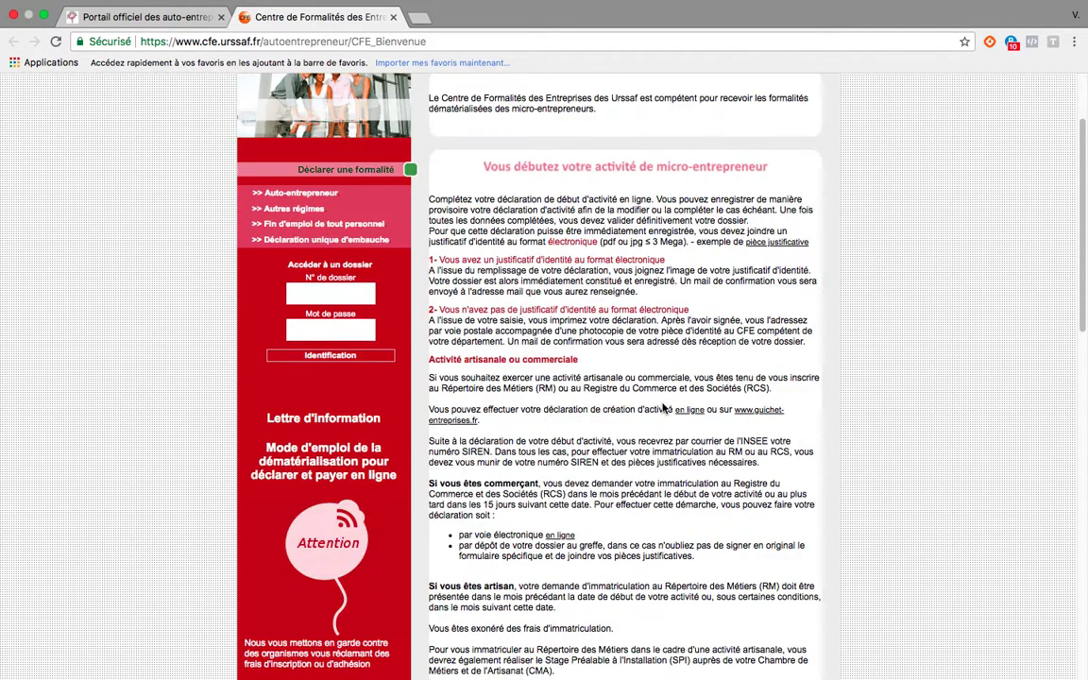
pyautogui.scroll(-2, 663, 408)
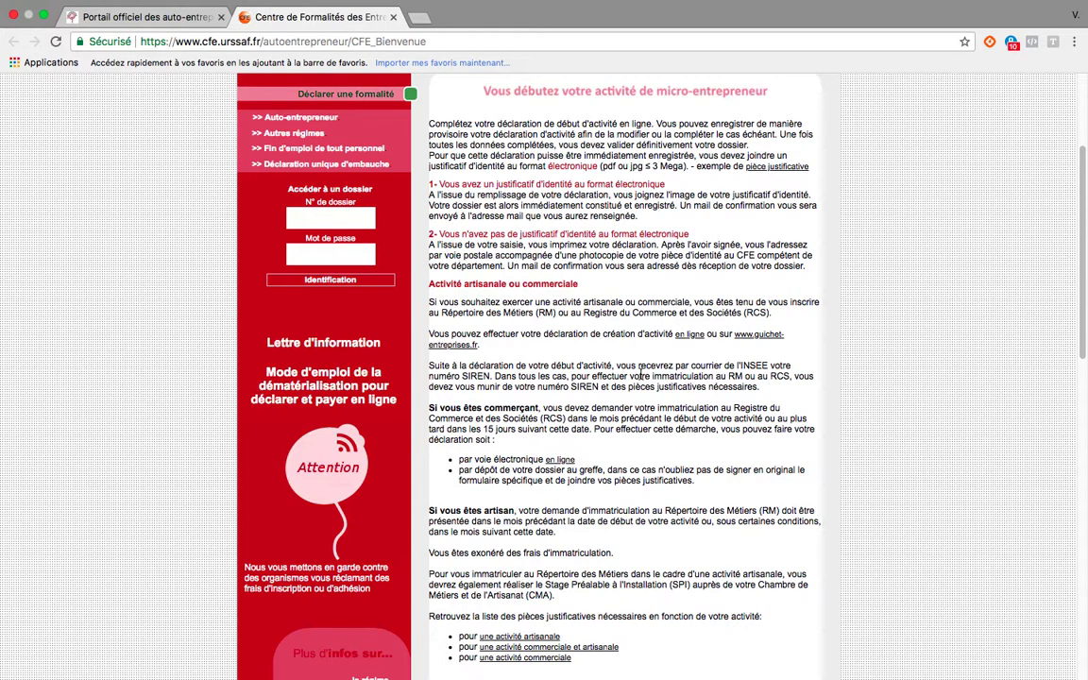
pyautogui.scroll(-5, 640, 371)
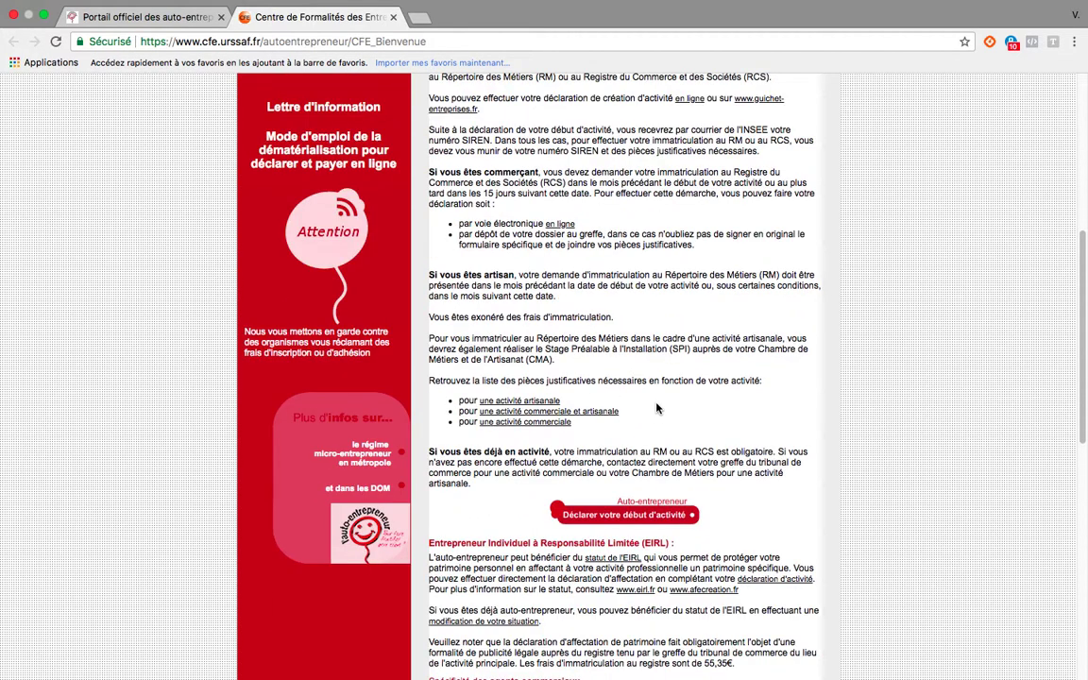
pyautogui.scroll(-1, 654, 416)
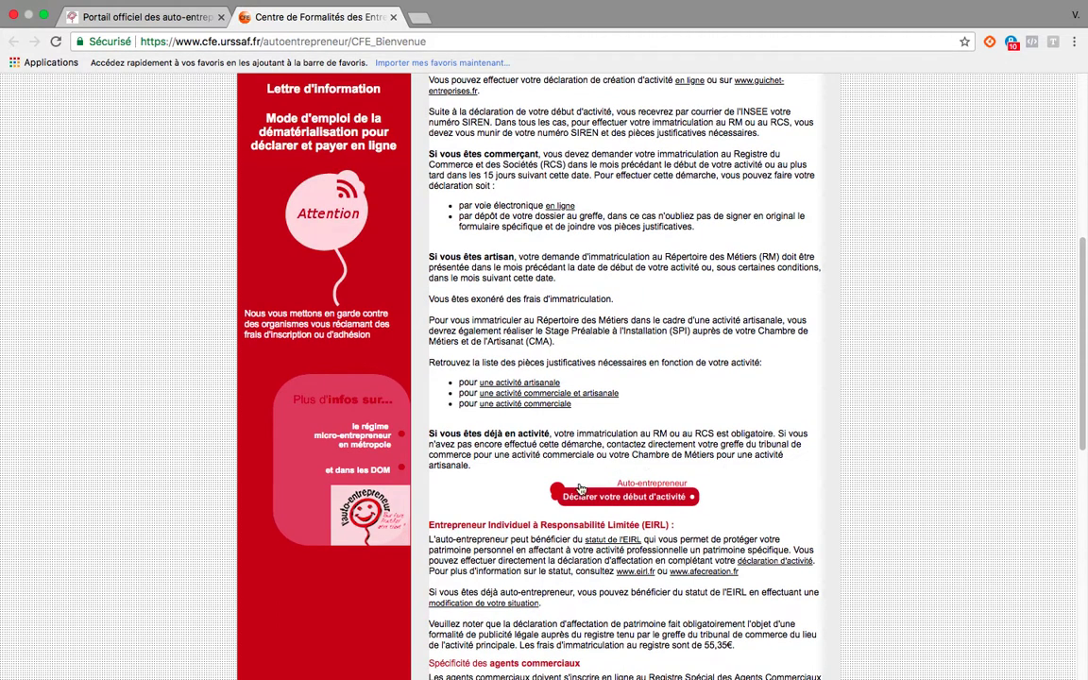
pyautogui.click(649, 503)
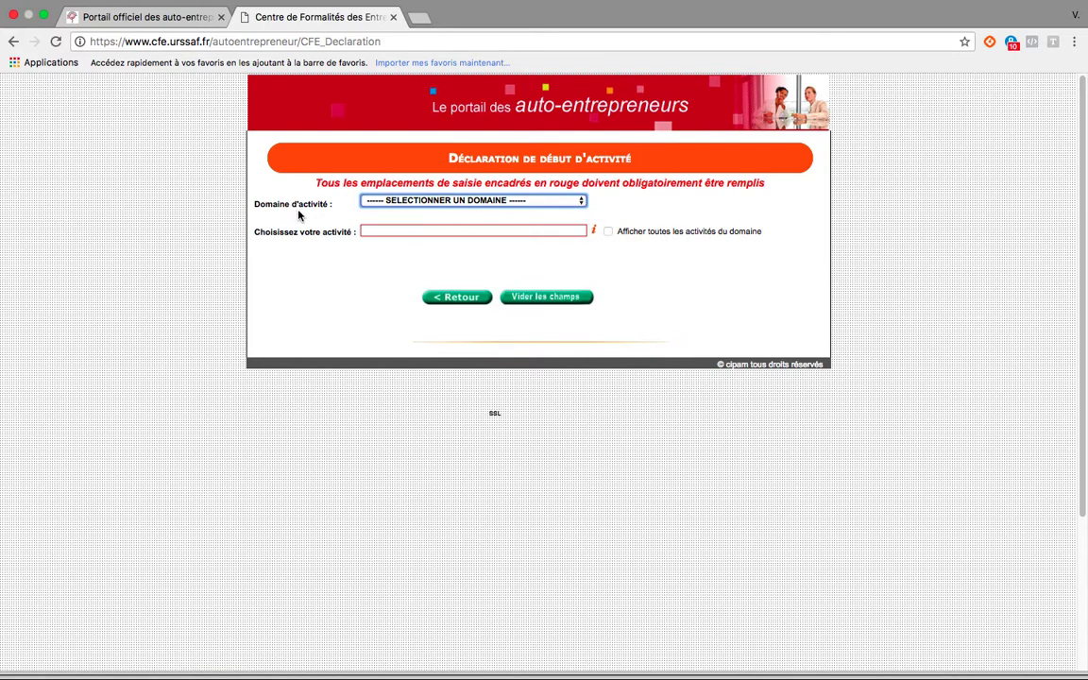
# Set the activity domain to ACTIVITES EN LIEN AVEC LES ANIMAUX, show all its activities and choose COACH POUR ANIMAUX DE COMPAGNIE.
pyautogui.click(581, 201)
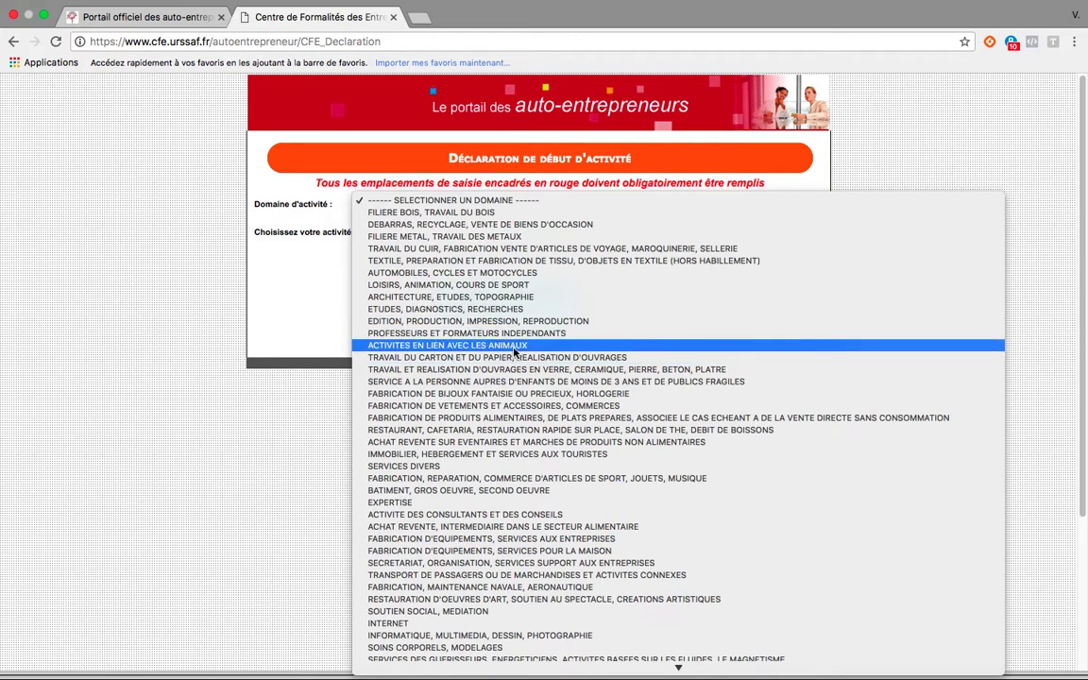
pyautogui.scroll(-1, 454, 416)
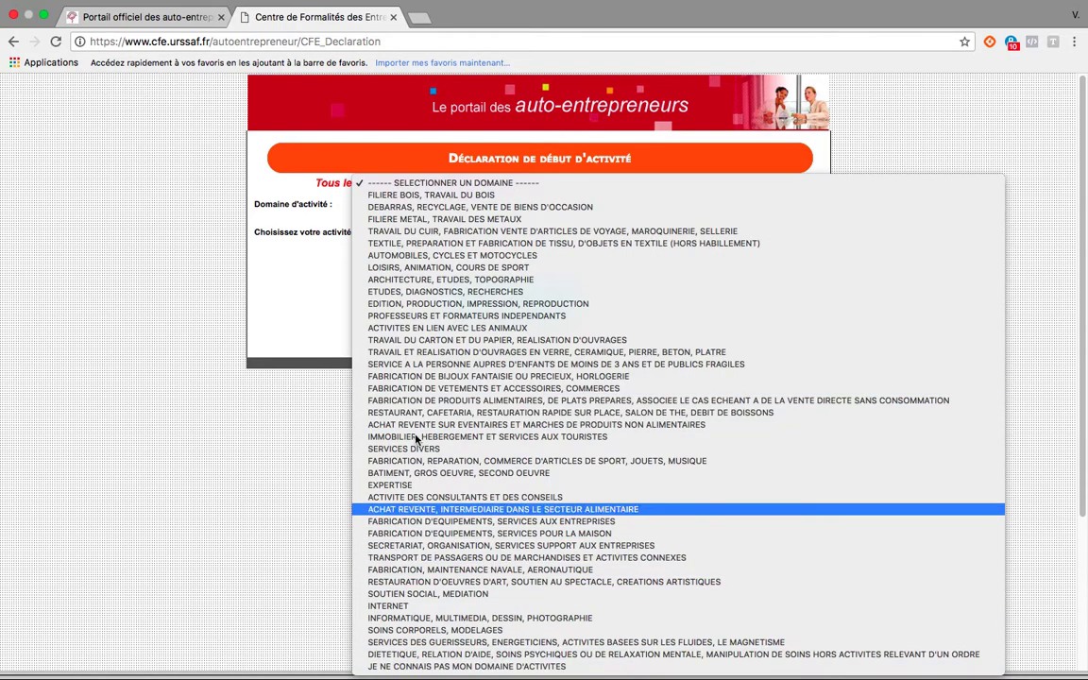
pyautogui.click(406, 328)
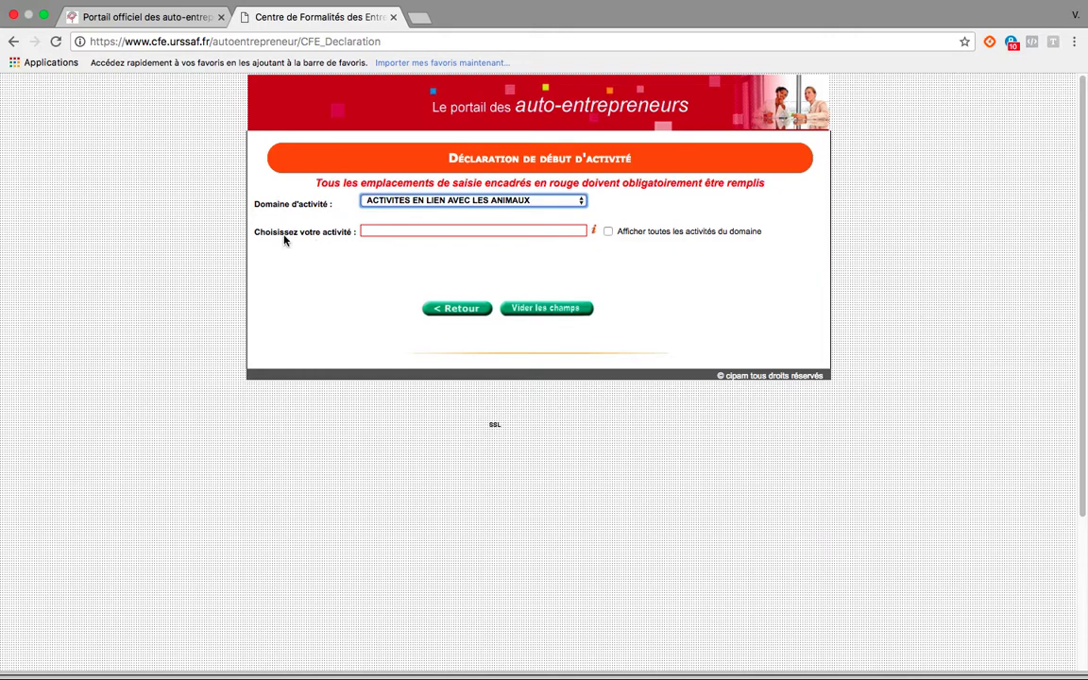
pyautogui.click(608, 232)
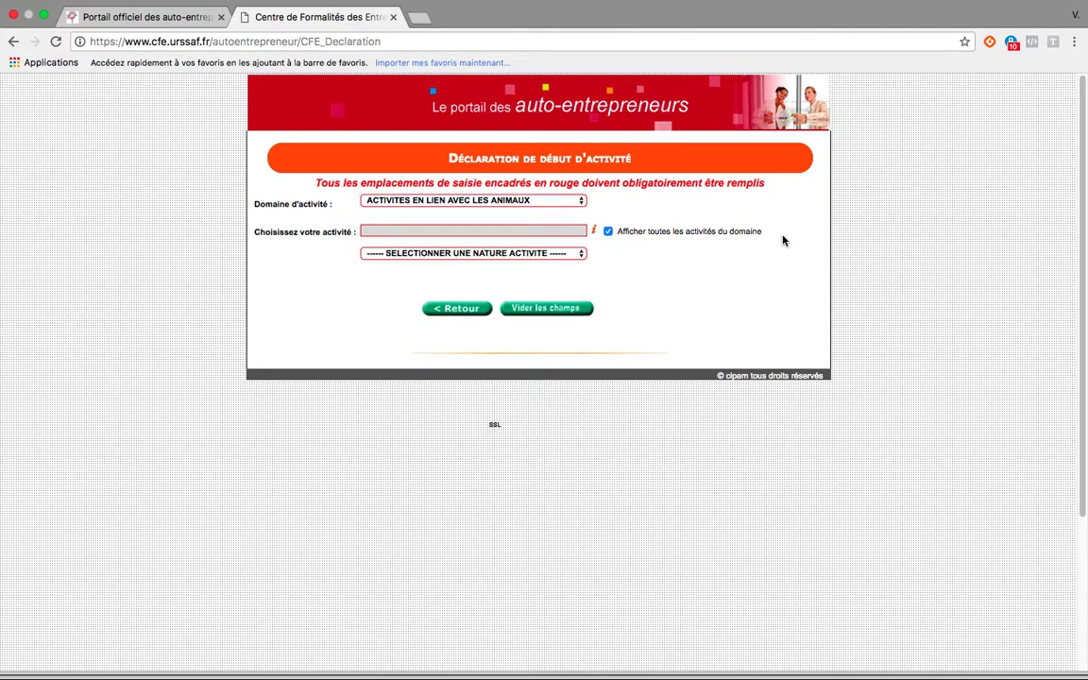
pyautogui.click(581, 257)
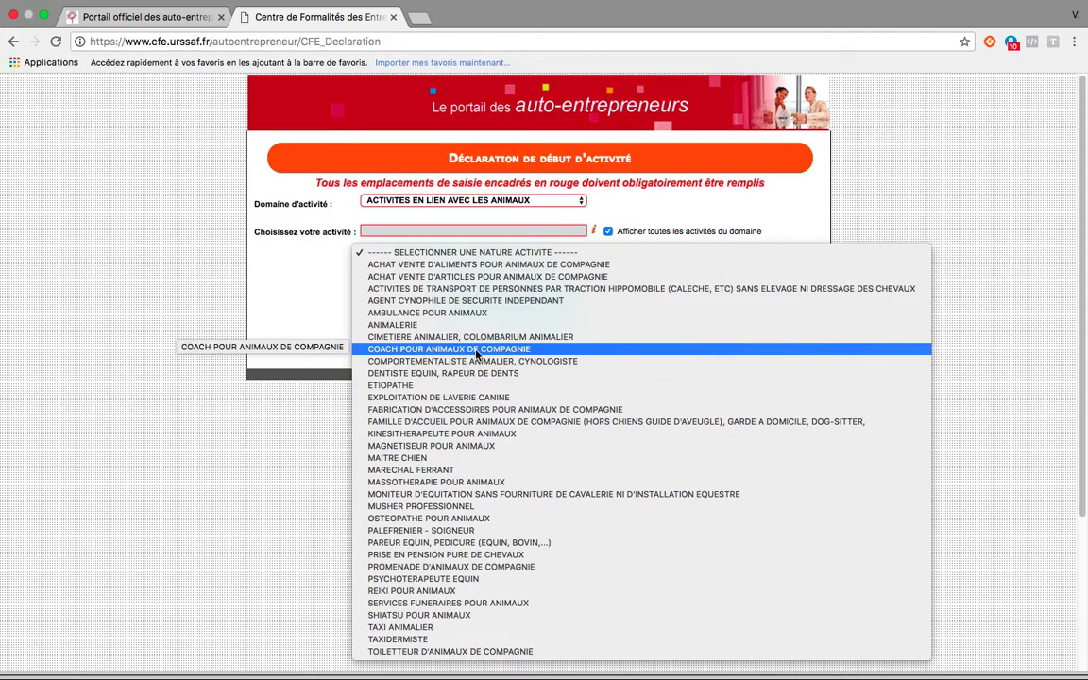
pyautogui.click(426, 353)
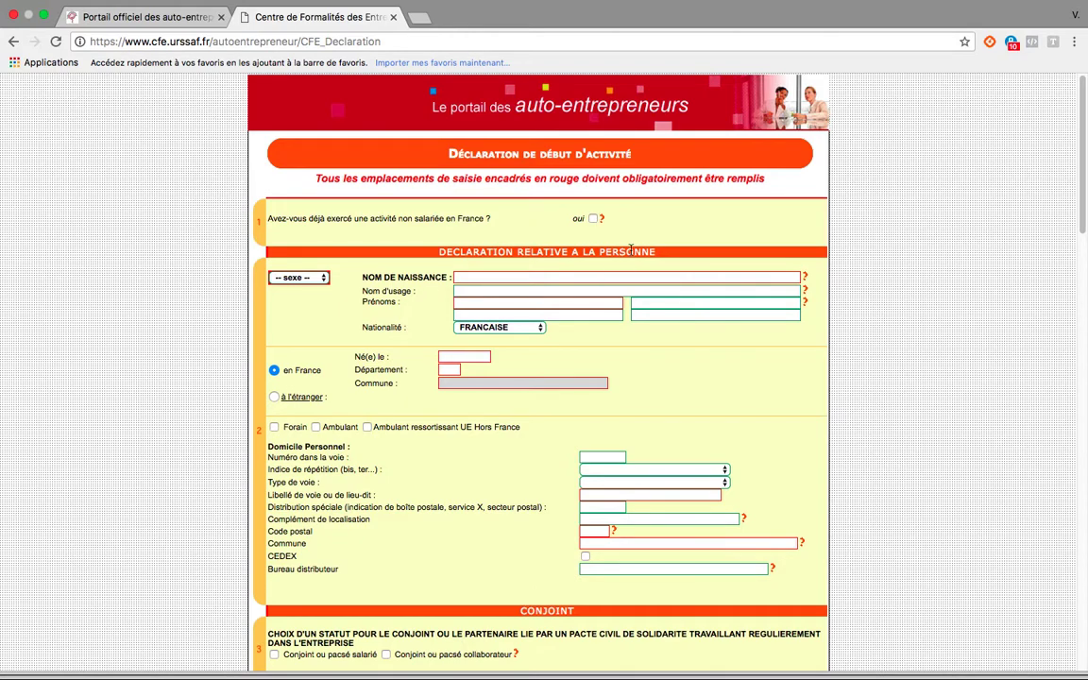
# In the personal declaration, set the sex to Féminin and enter the declarant's birth name and first name.
pyautogui.moveTo(601, 221)
pyautogui.scroll(-2, 425, 264)
pyautogui.click(292, 171)
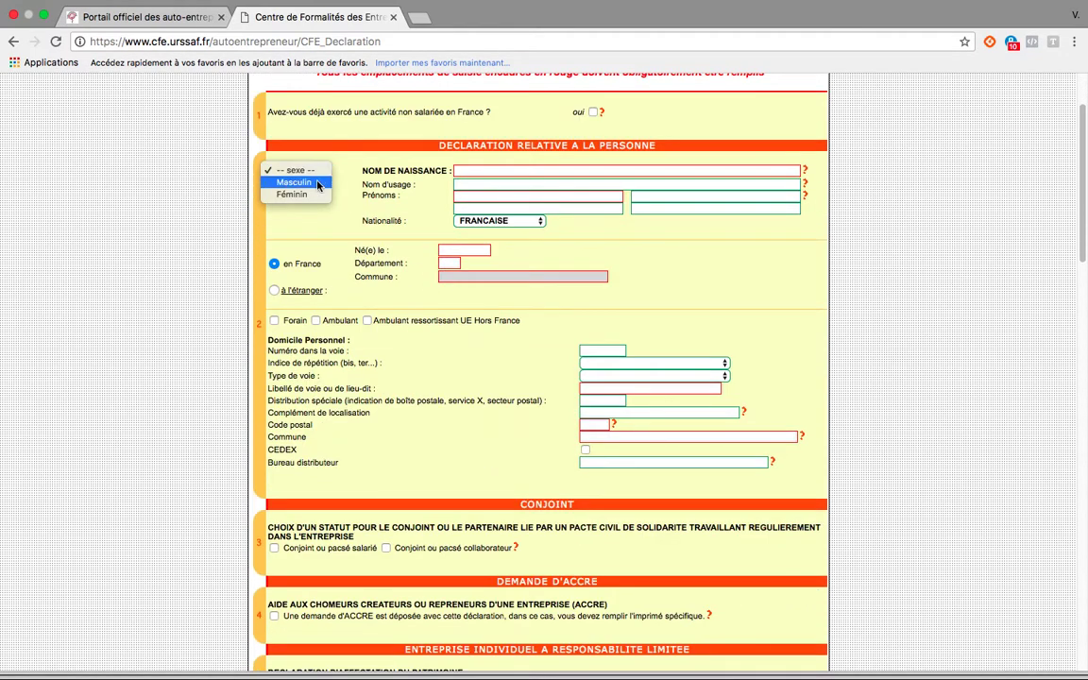
pyautogui.click(495, 175)
pyautogui.press('f')
pyautogui.click(495, 174)
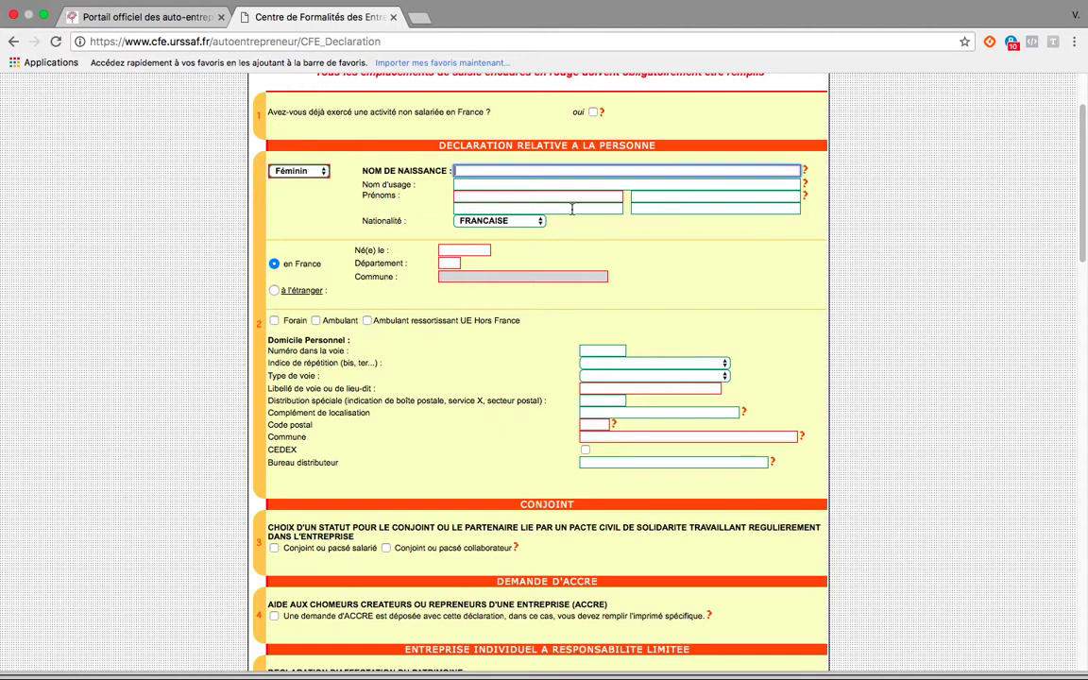
pyautogui.click(504, 196)
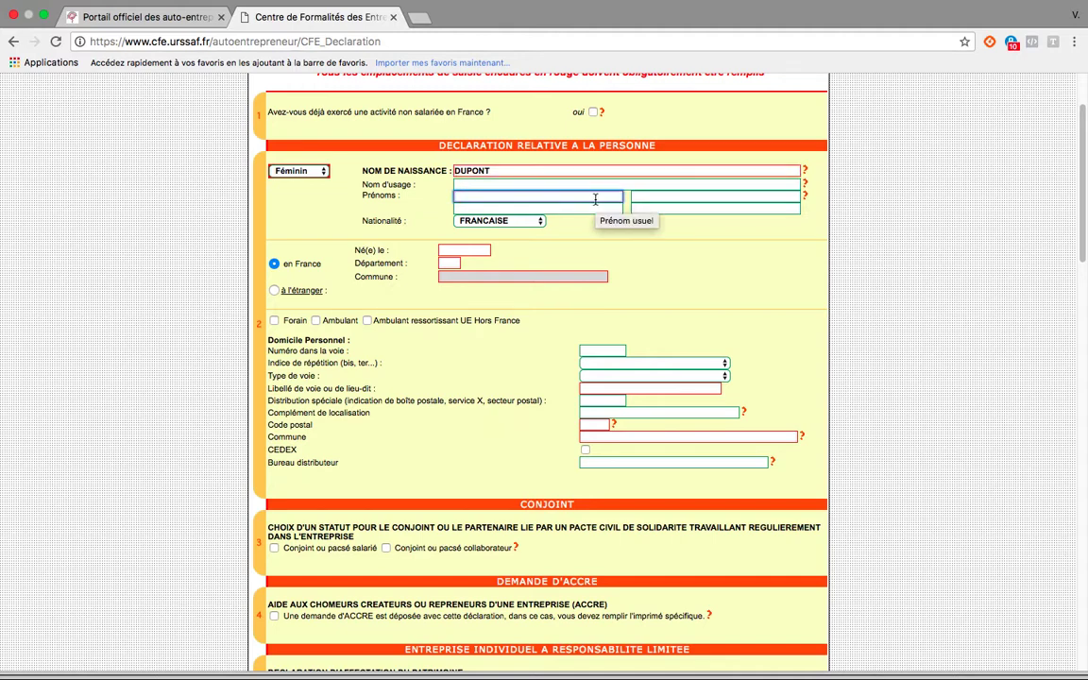
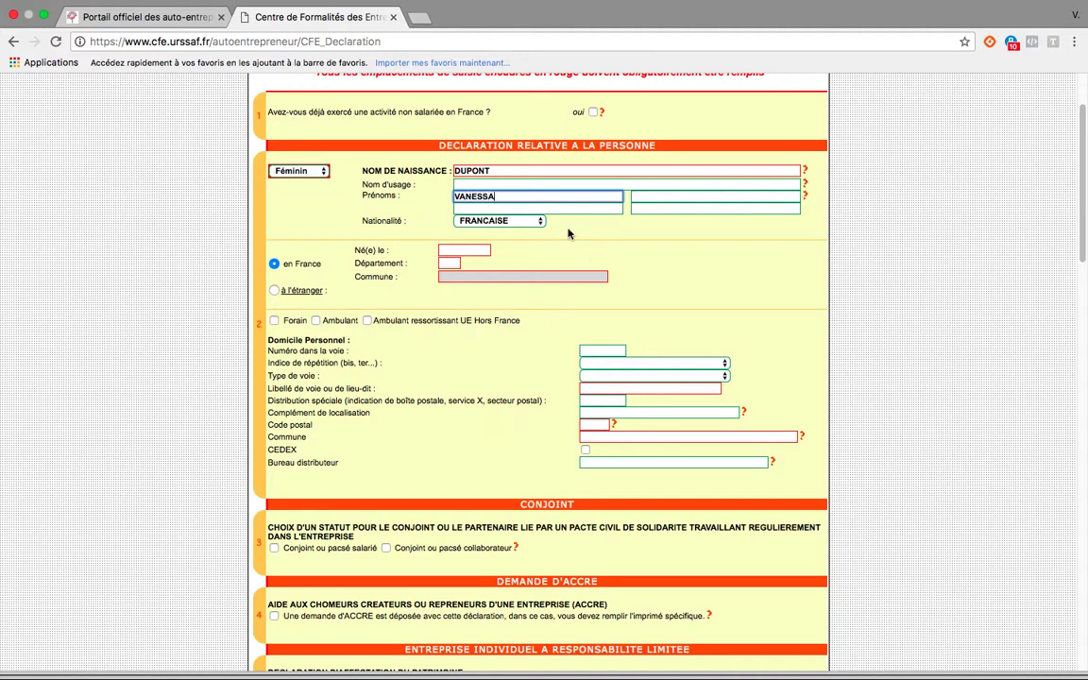
# Enter the declarant's date of birth and set the birthplace to department 13, commune MARSEILLE.
pyautogui.click(473, 252)
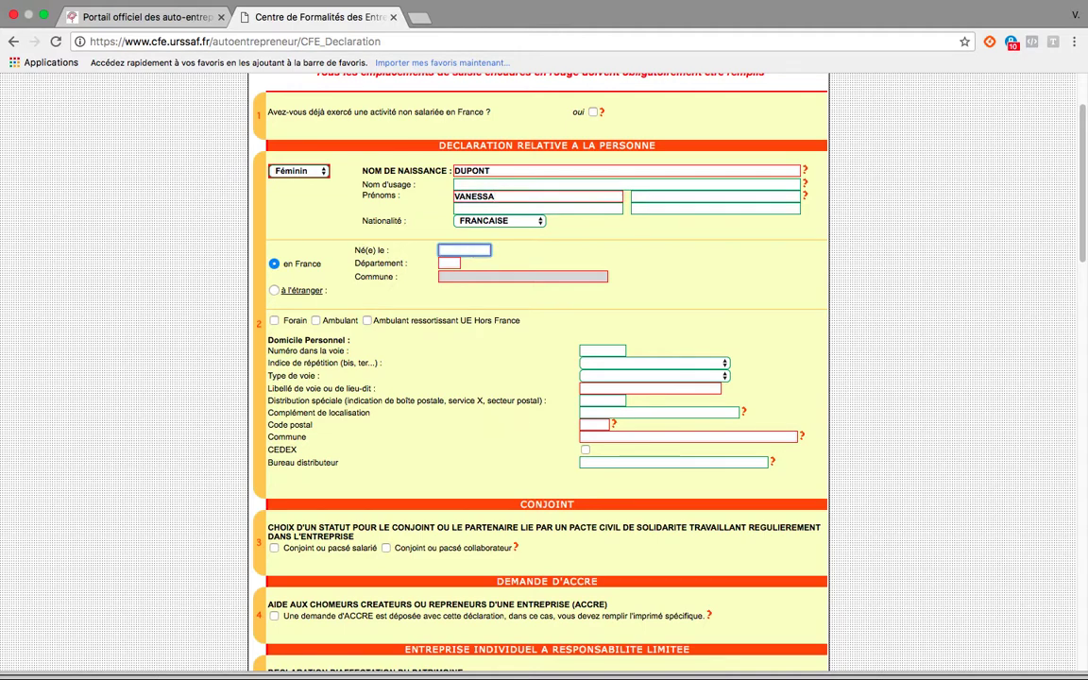
pyautogui.press('Tab')
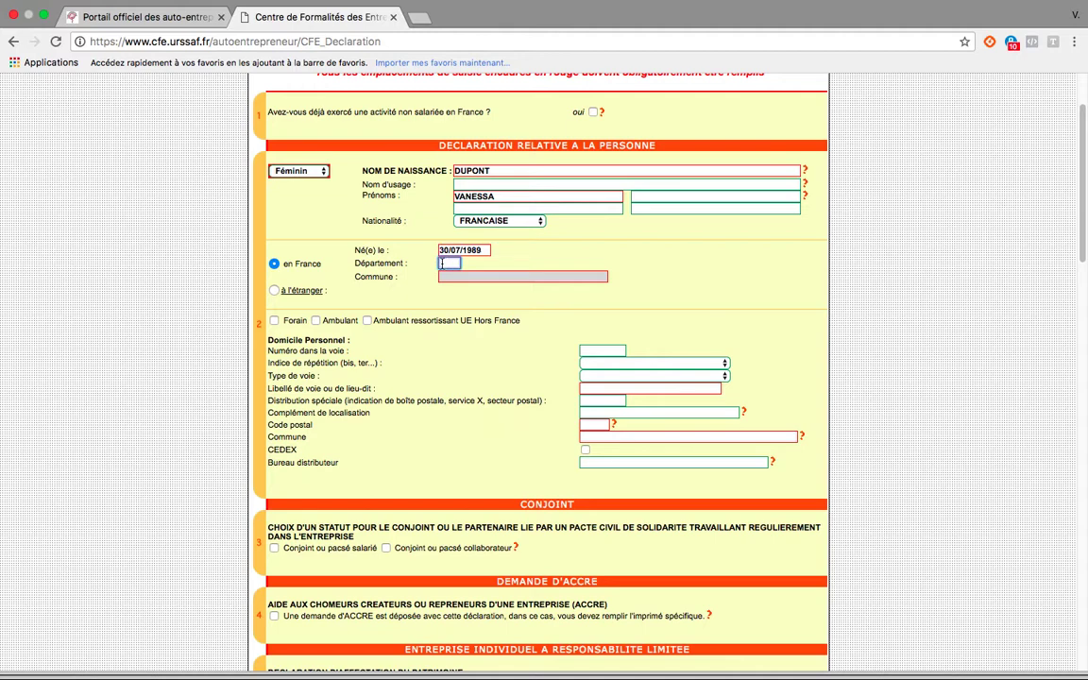
pyautogui.write('13')
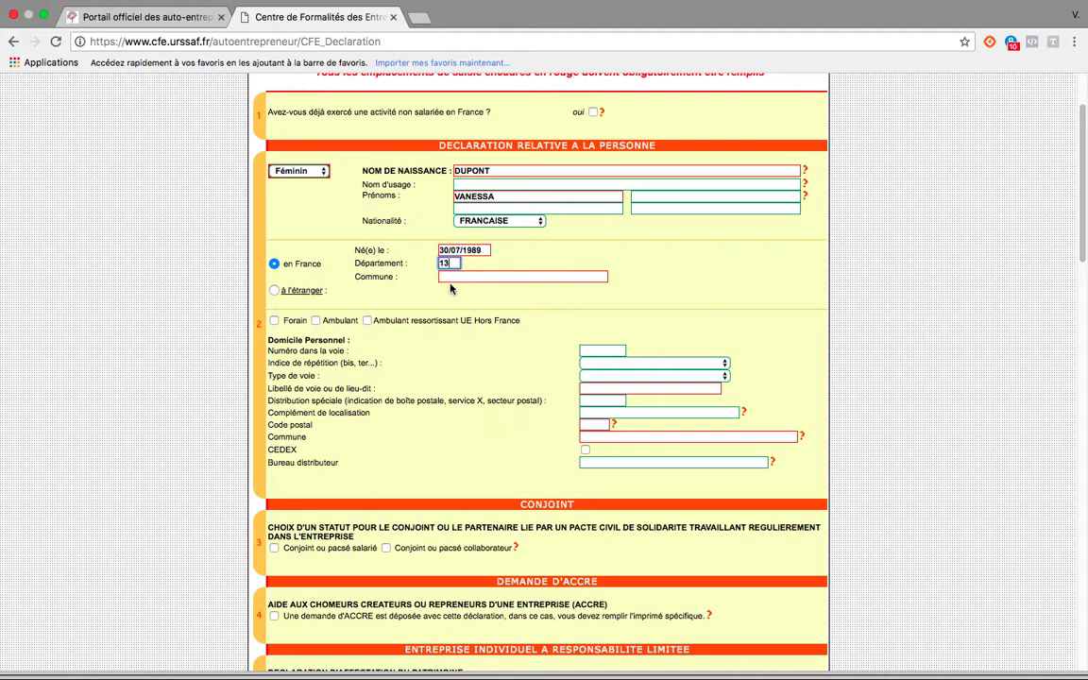
pyautogui.press('Tab')
pyautogui.write('MARSEILLE')
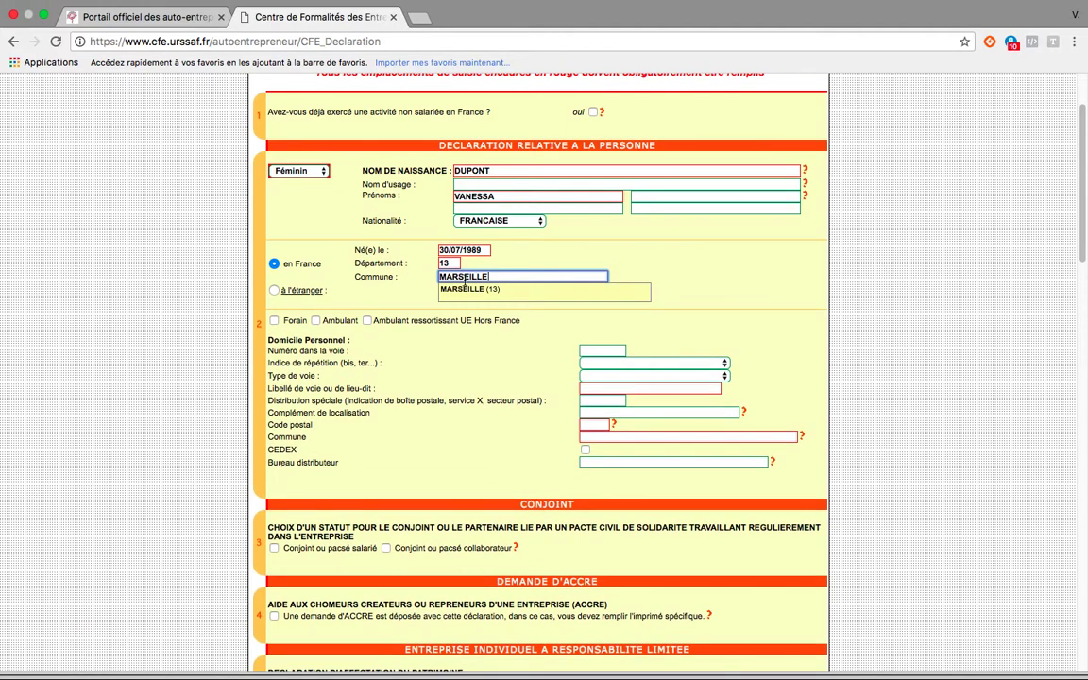
pyautogui.click(618, 299)
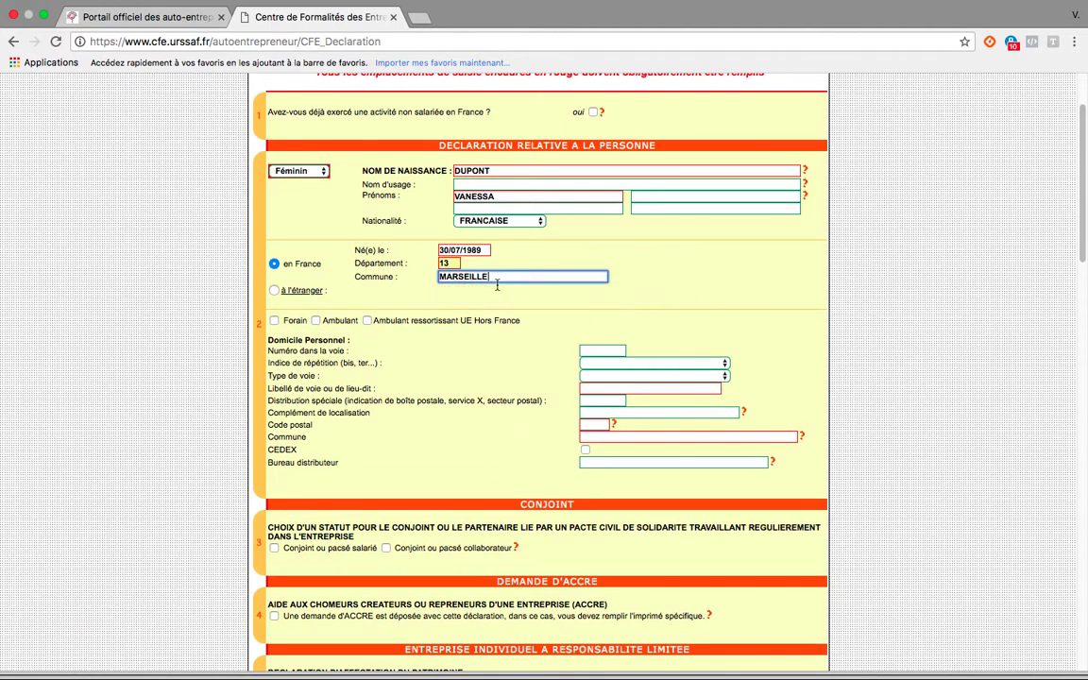
# Enter the street number of the personal home address, leave the repetition index blank and set the street type to Avenue.
pyautogui.scroll(-3, 416, 336)
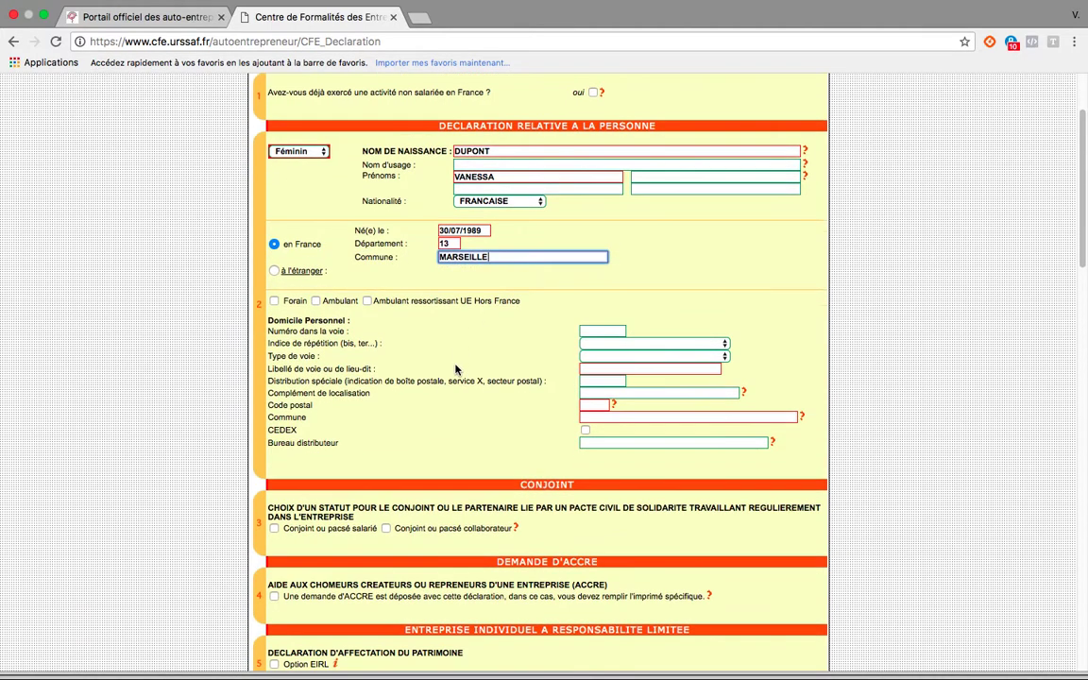
pyautogui.click(589, 193)
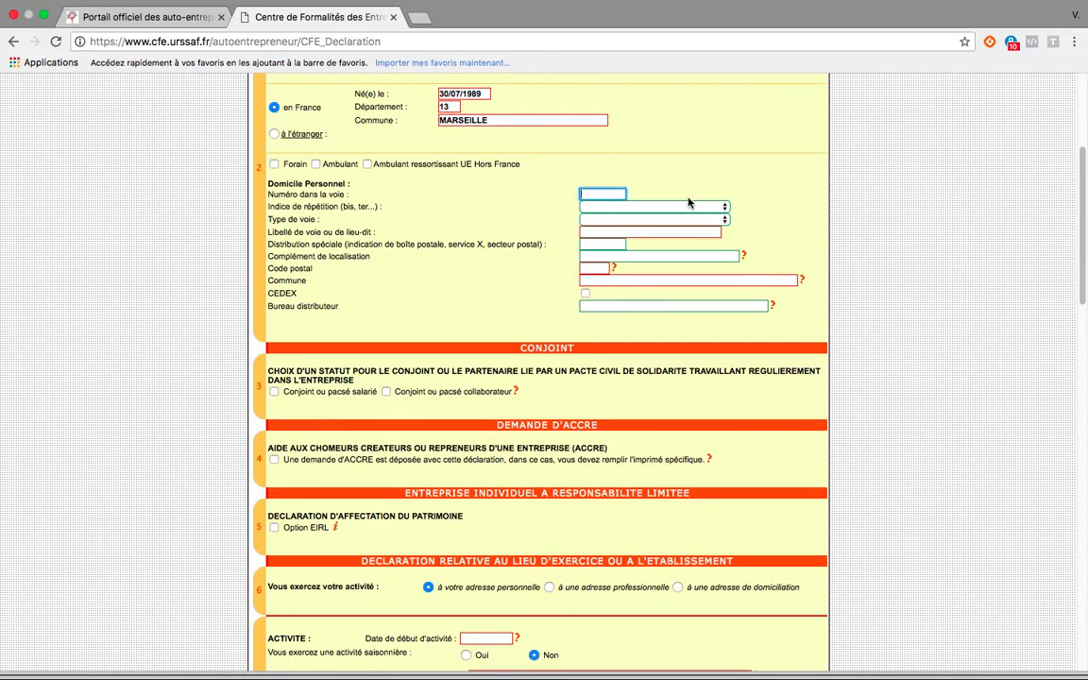
pyautogui.click(694, 208)
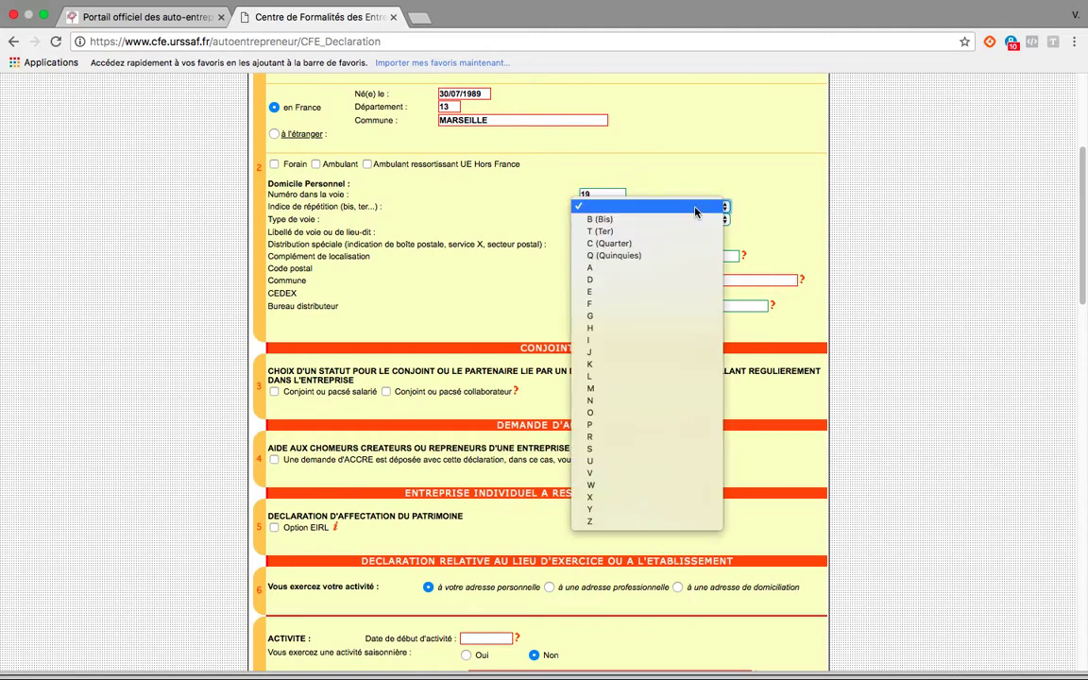
pyautogui.click(746, 194)
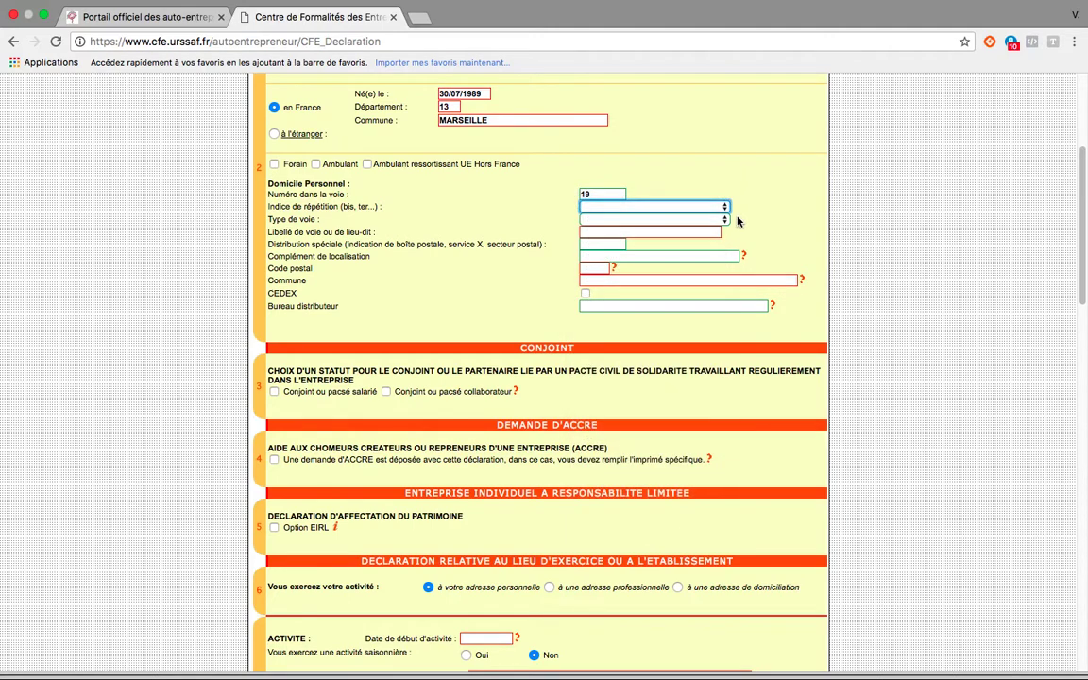
pyautogui.click(725, 219)
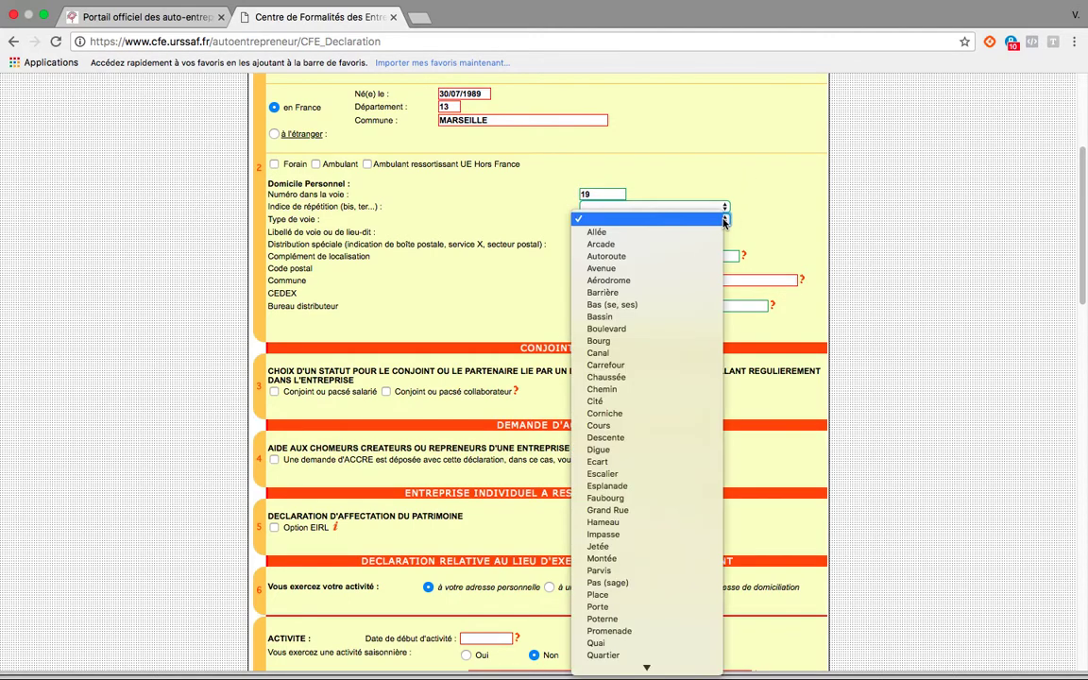
pyautogui.click(587, 269)
# Fill in the street name of the personal home address.
pyautogui.click(623, 232)
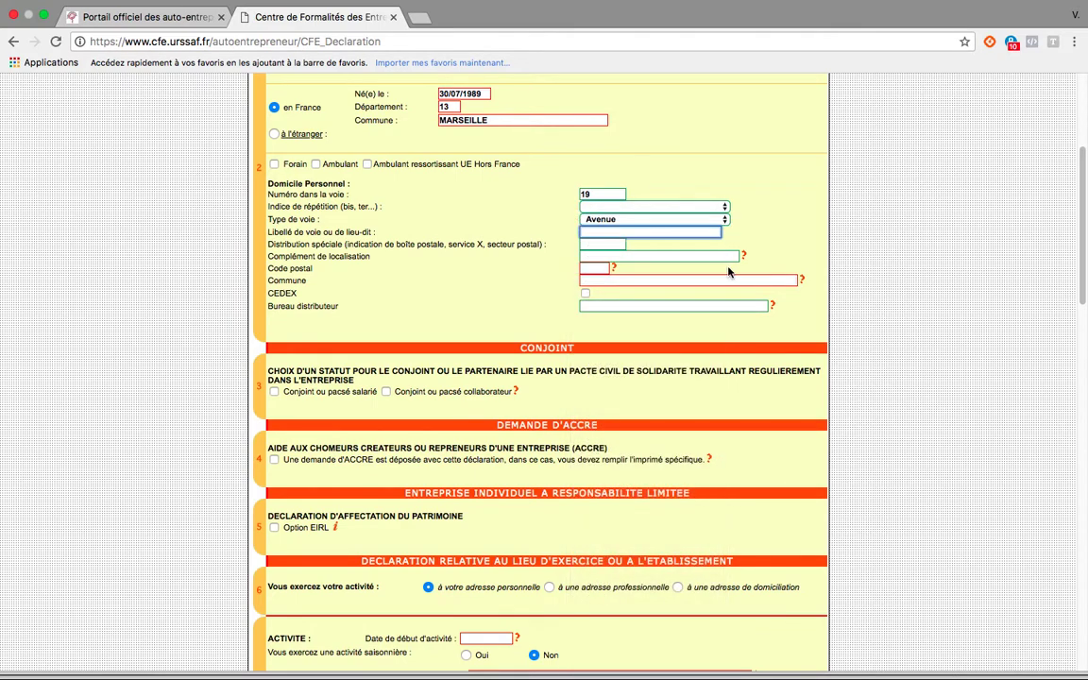
pyautogui.write('S')
pyautogui.press('BackSpace')
pyautogui.write('DES SOU')
pyautogui.press('BackSpace')
pyautogui.press('BackSpace')
pyautogui.press('BackSpace')
pyautogui.press('BackSpace')
pyautogui.press('BackSpace')
pyautogui.press('BackSpace')
pyautogui.press('BackSpace')
pyautogui.click(605, 246)
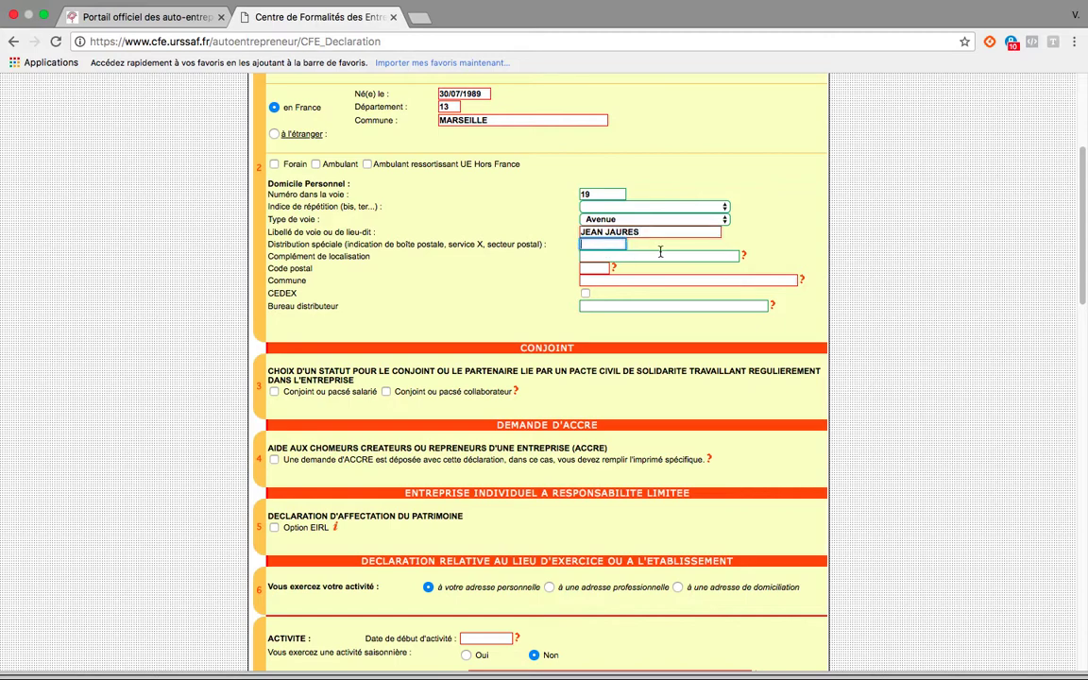
# Fill in the postal code of the personal home address and pick the matching commune from the suggestions.
pyautogui.write('900')
pyautogui.press('BackSpace')
pyautogui.press('BackSpace')
pyautogui.press('BackSpace')
pyautogui.press('Tab')
pyautogui.press('Tab')
pyautogui.write('90')
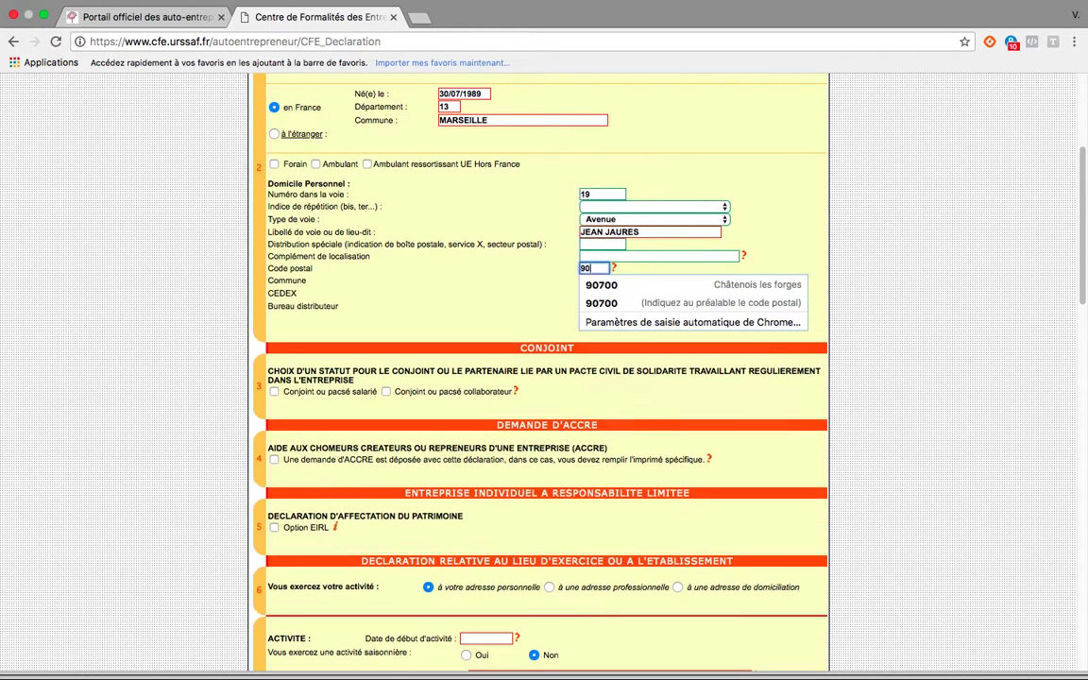
pyautogui.write('000')
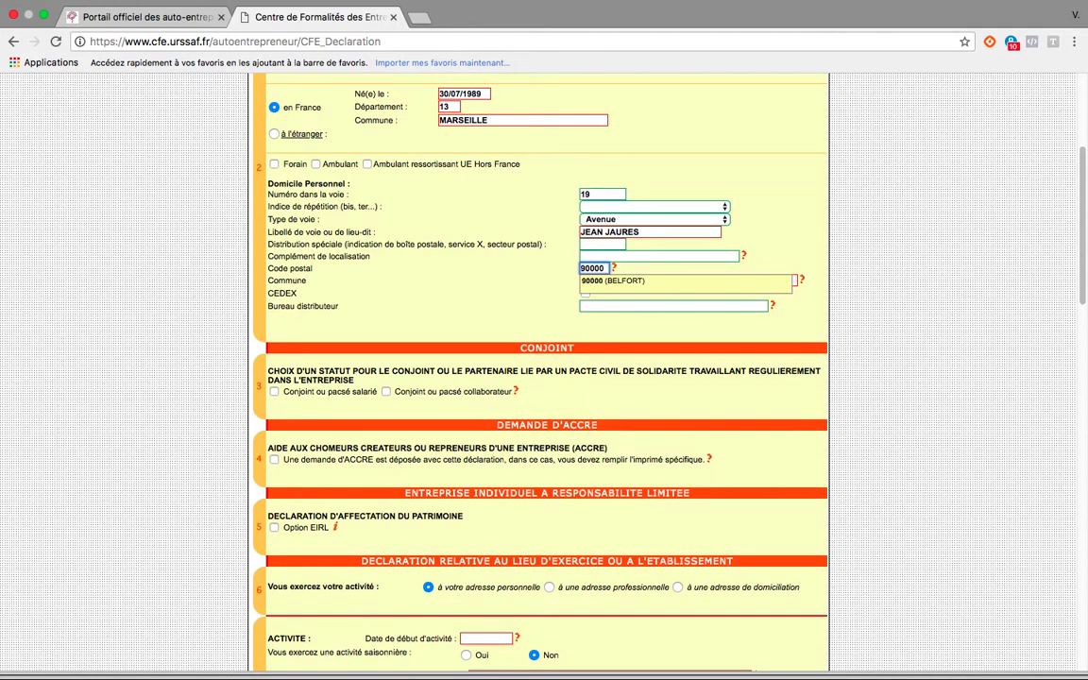
pyautogui.click(657, 282)
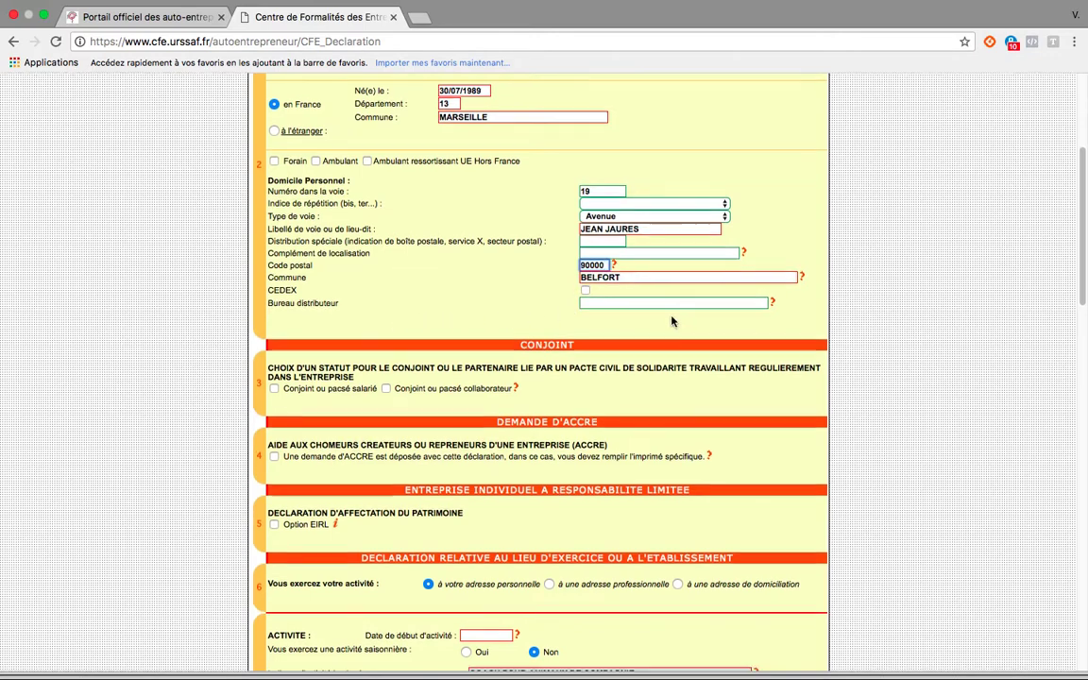
# In the activity section, set the Date de début d'activité to 30/03/2018.
pyautogui.scroll(-3, 661, 315)
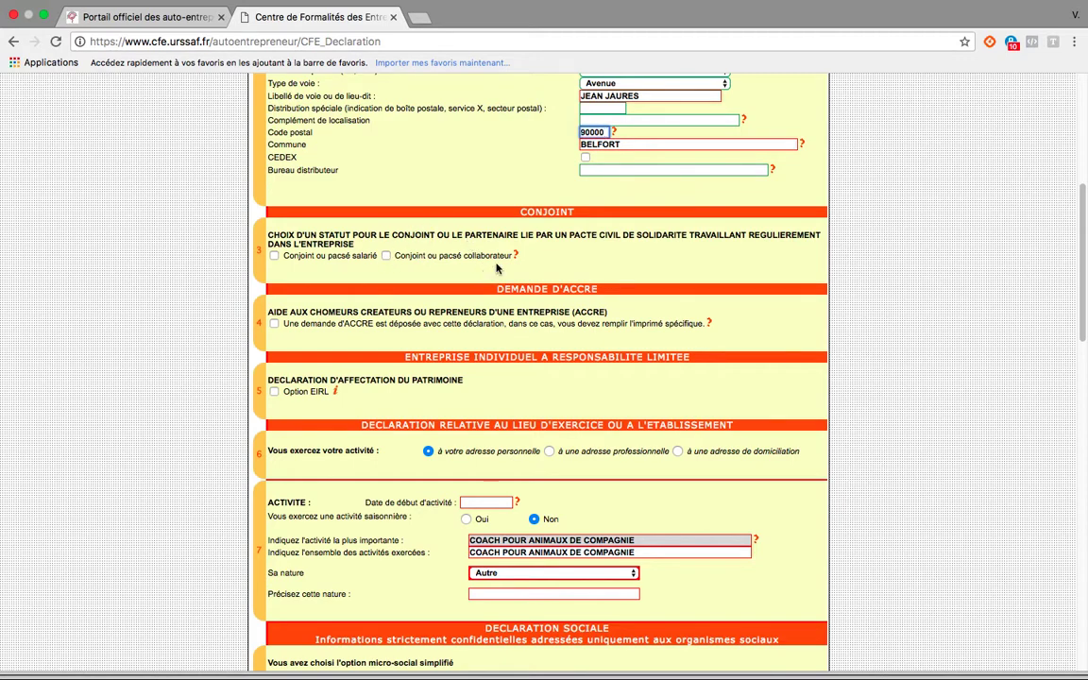
pyautogui.scroll(-3, 364, 326)
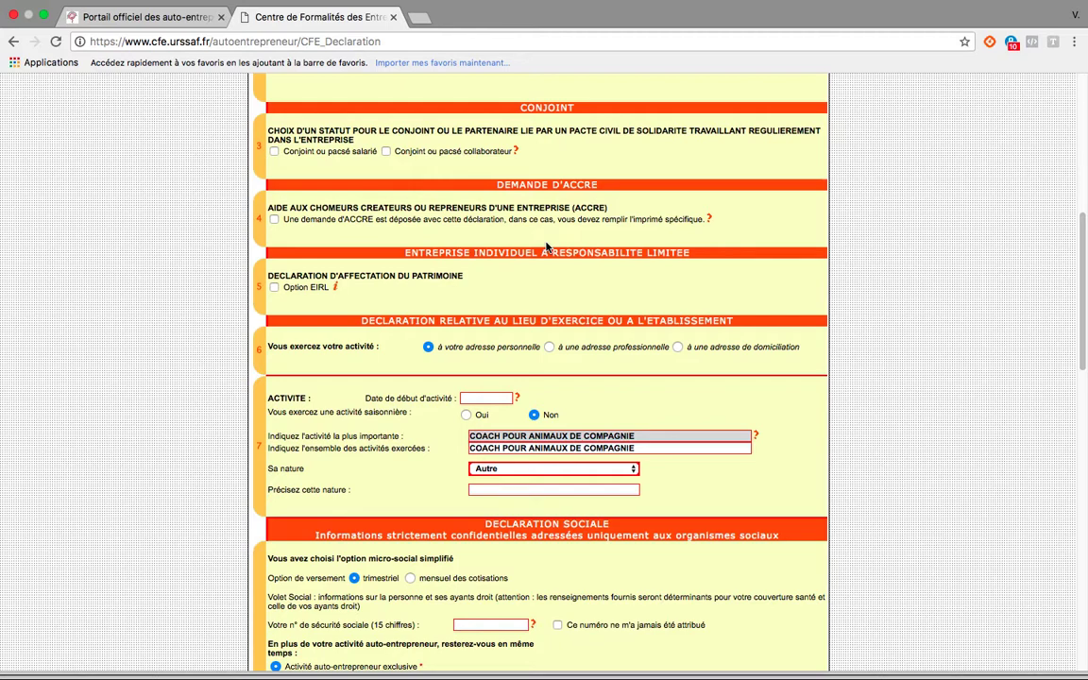
pyautogui.scroll(-1, 447, 282)
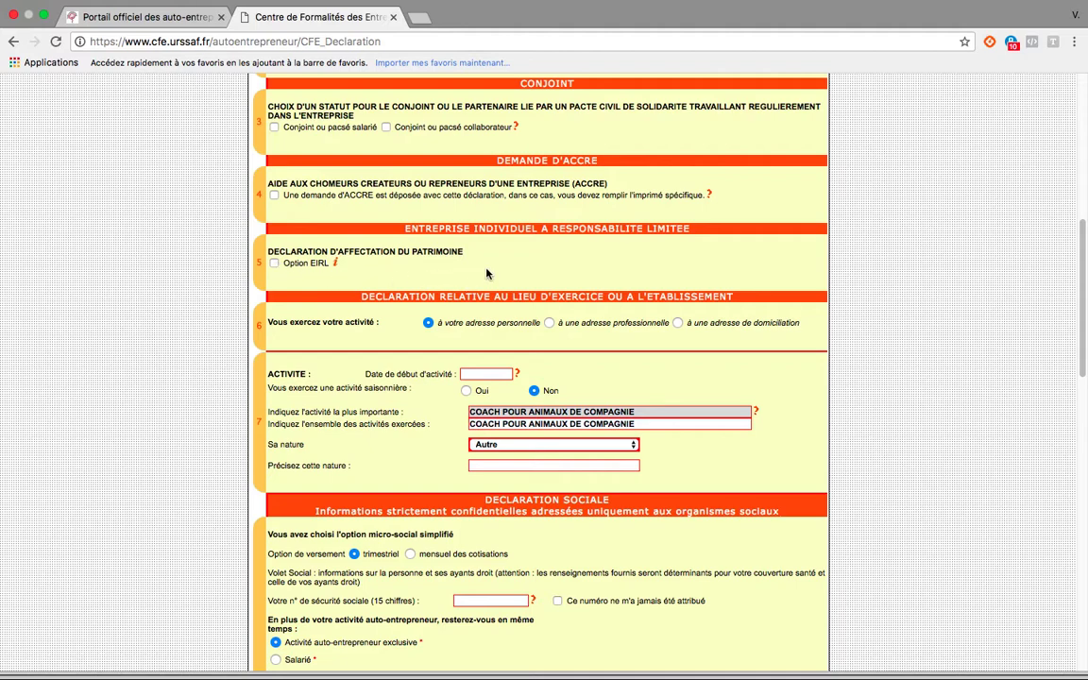
pyautogui.scroll(-3, 397, 255)
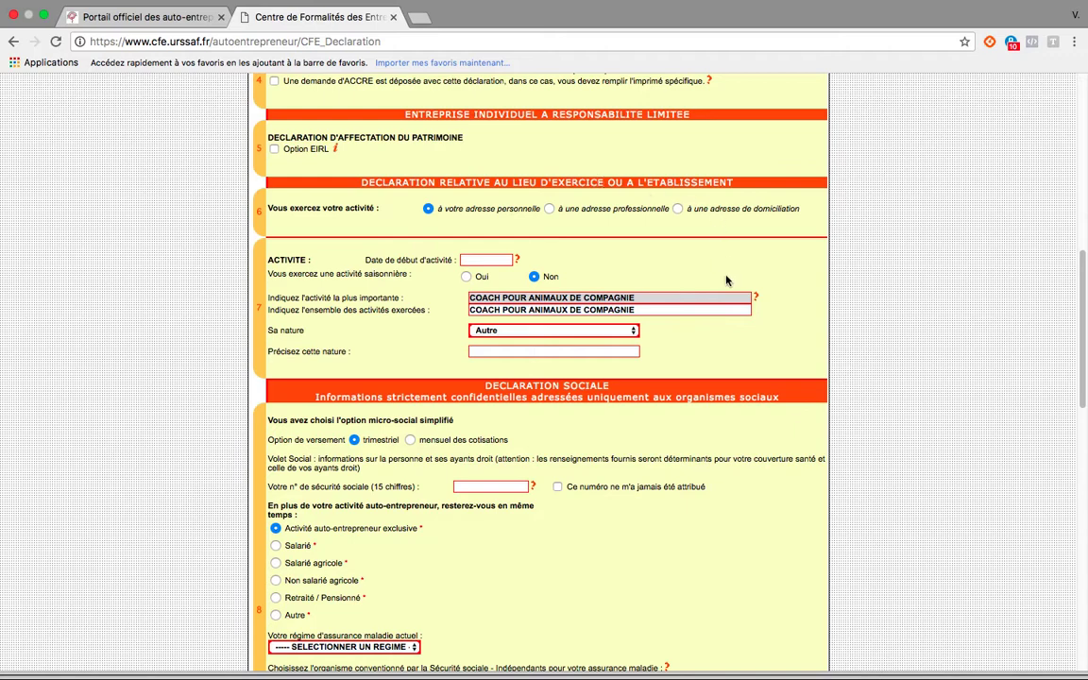
pyautogui.scroll(-1, 673, 267)
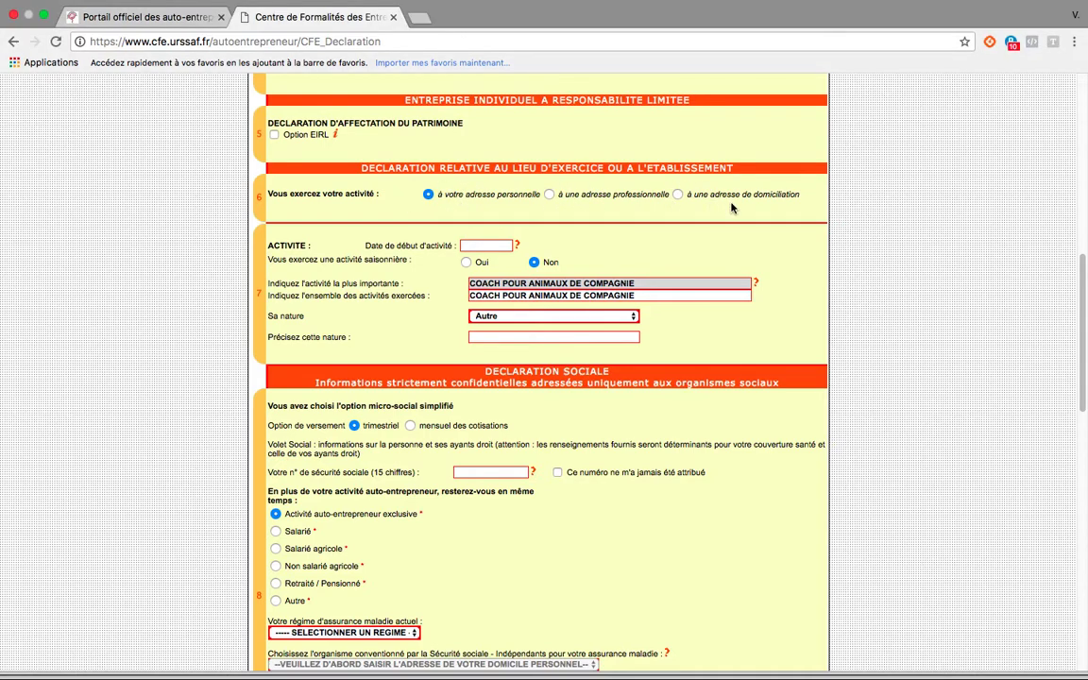
pyautogui.scroll(-1, 567, 253)
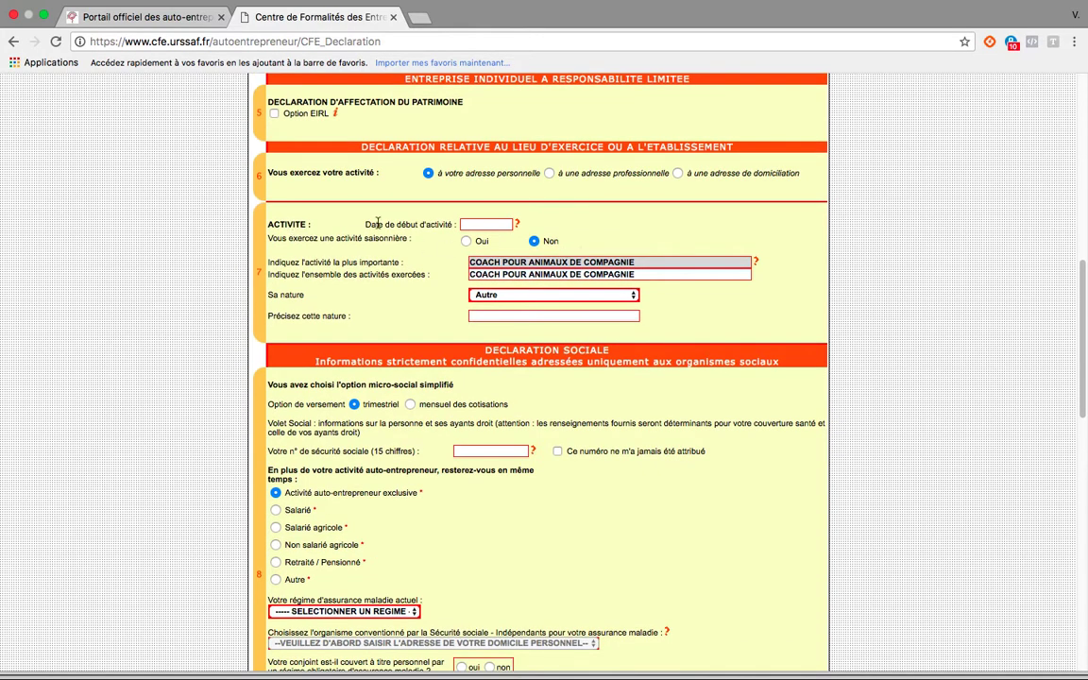
pyautogui.click(489, 226)
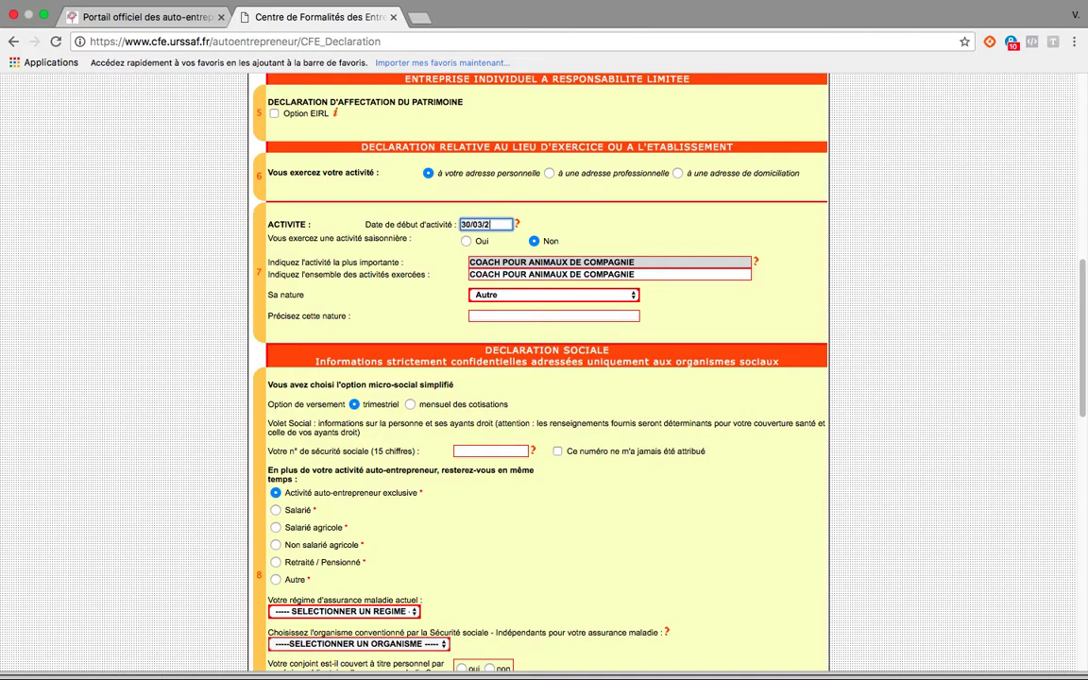
pyautogui.write('018')
pyautogui.click(552, 224)
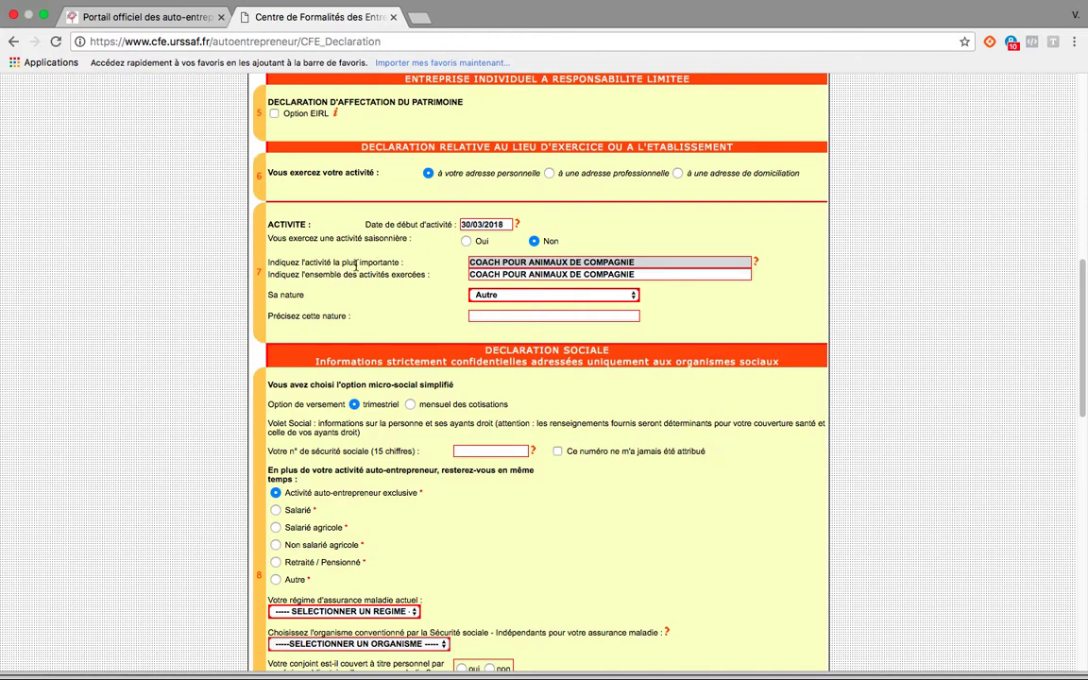
# Keep the activity's nature as Autre and specify it as COMPORTEMENT CHIEN AGRESSIF.
pyautogui.tripleClick(624, 274)
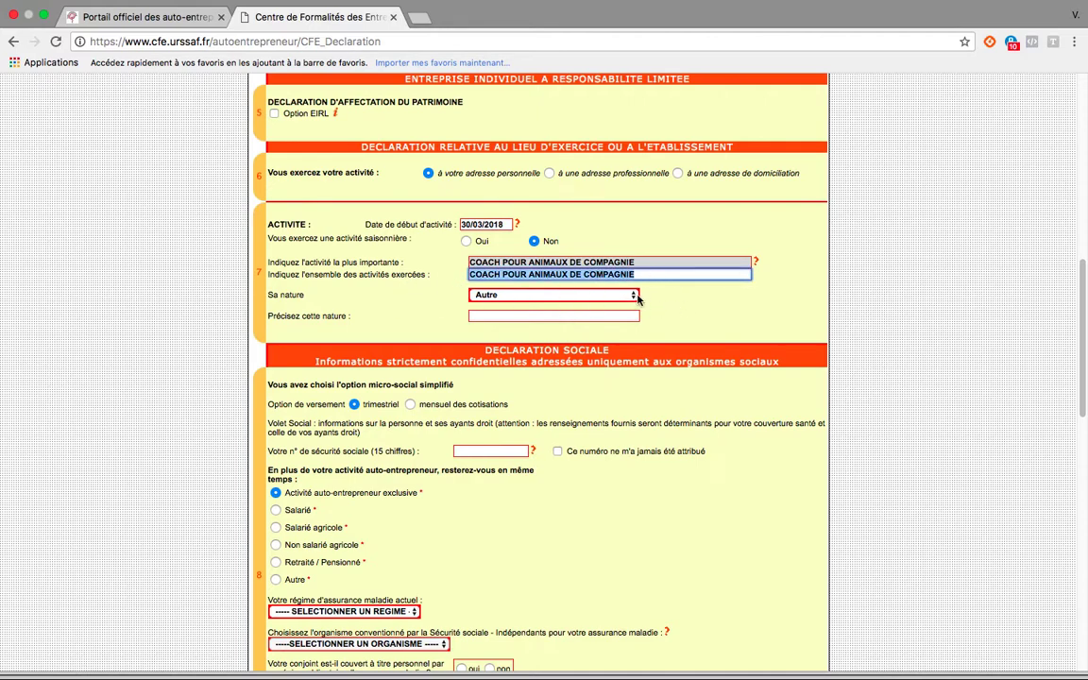
pyautogui.click(634, 297)
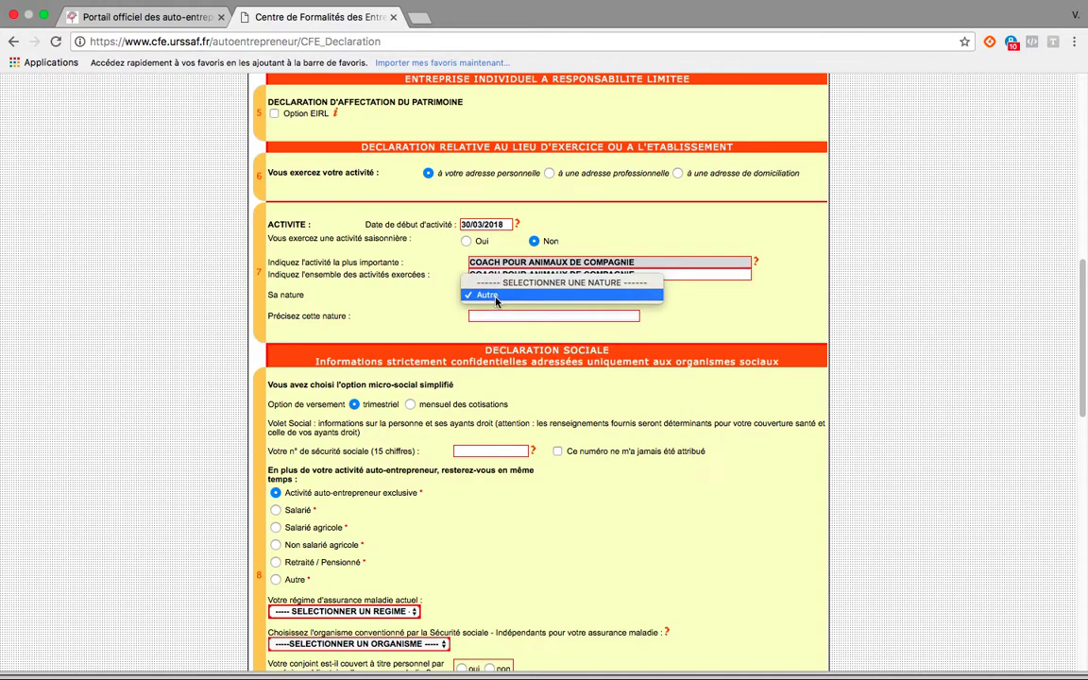
pyautogui.click(651, 296)
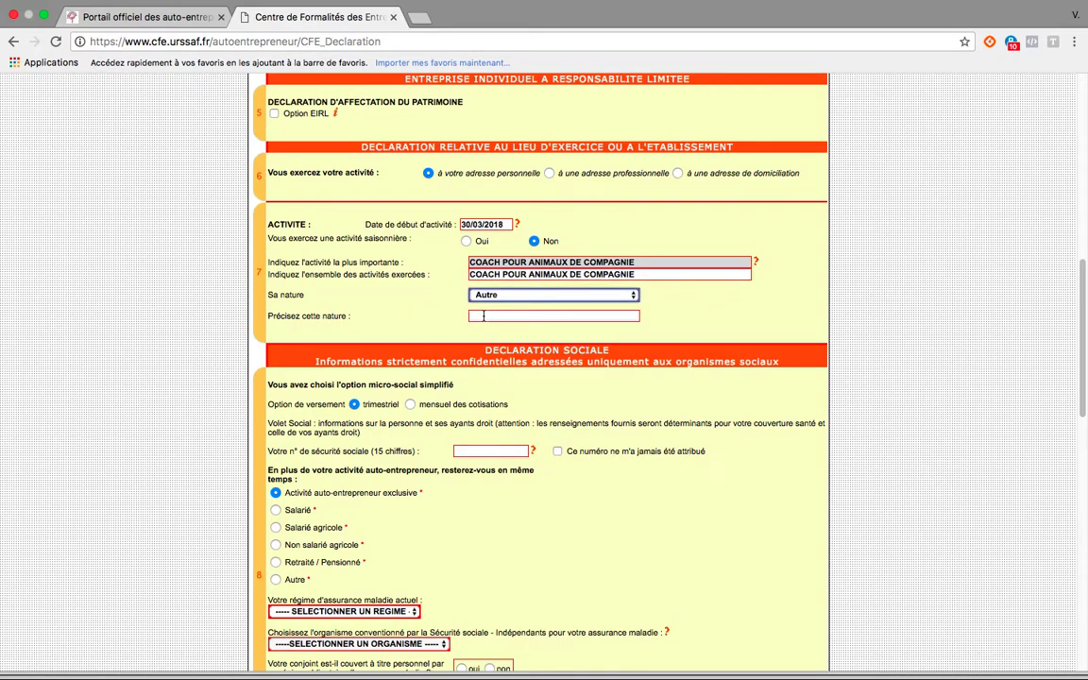
pyautogui.click(578, 318)
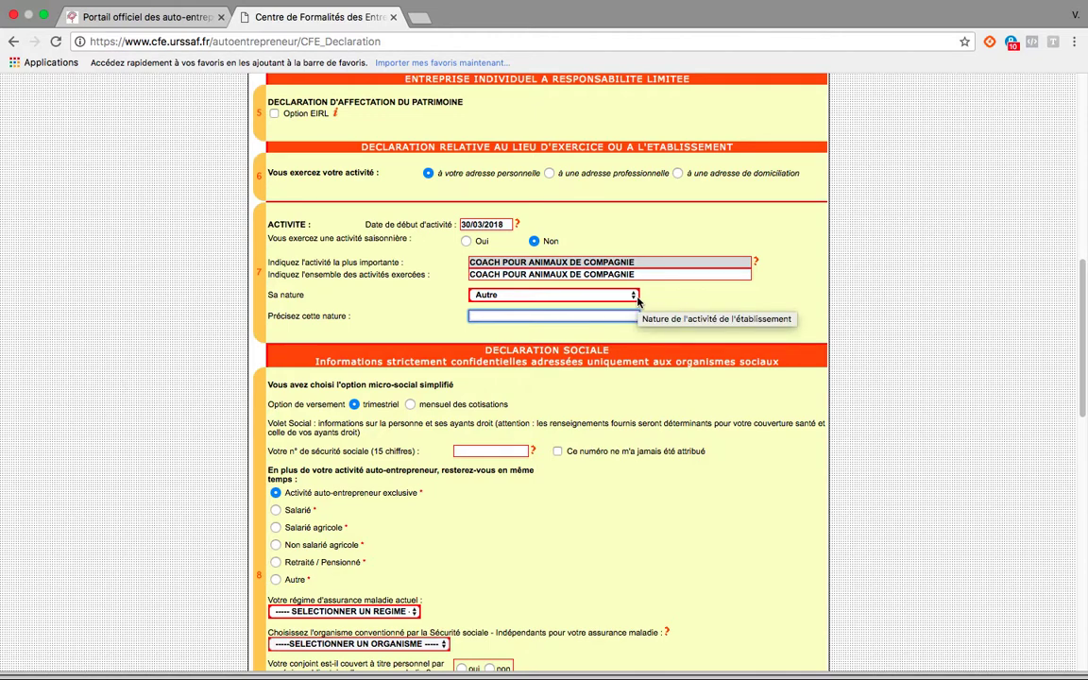
pyautogui.write('COMPO')
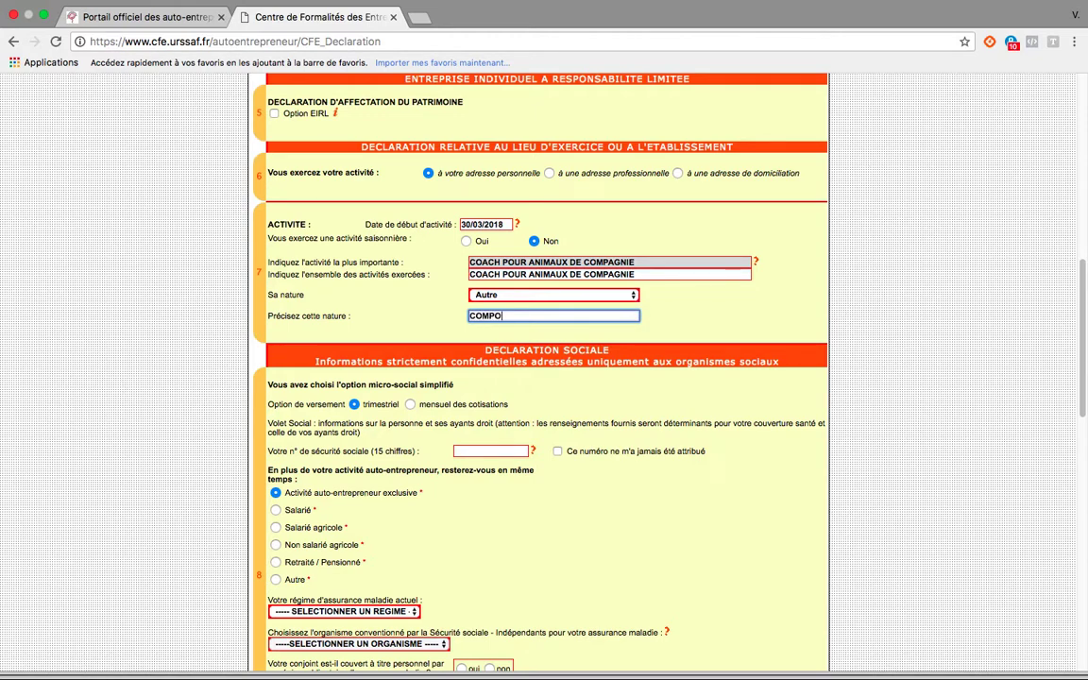
pyautogui.write('RTEMENT CHIEN AGRESSIF')
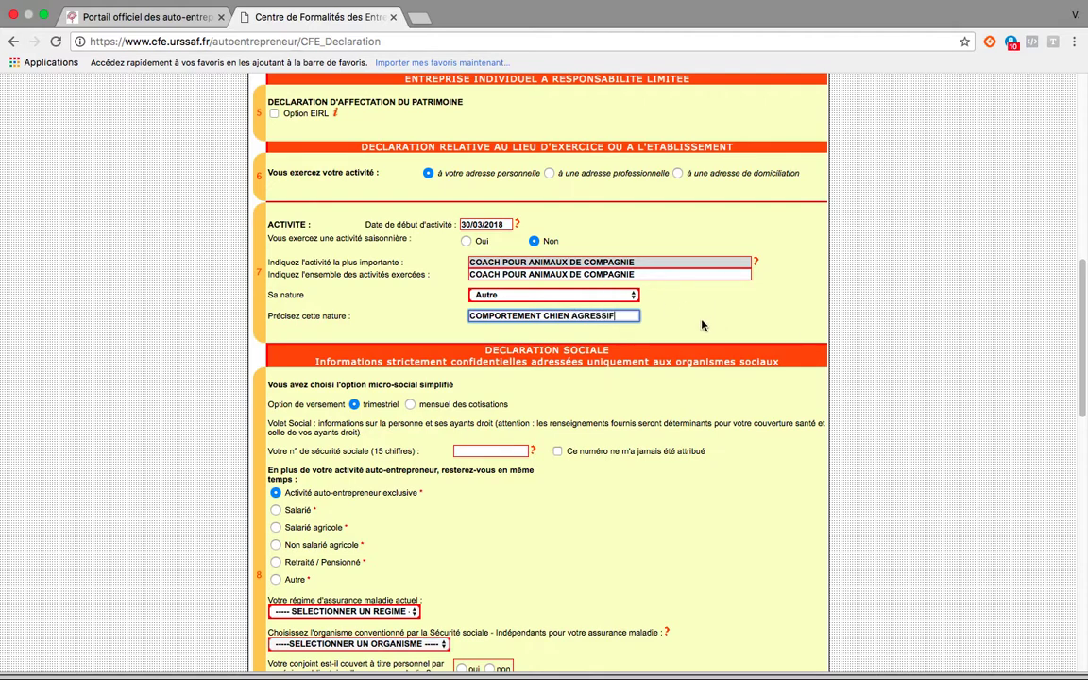
# In the Déclaration sociale, set the contribution payment option to mensuel.
pyautogui.scroll(-2, 702, 325)
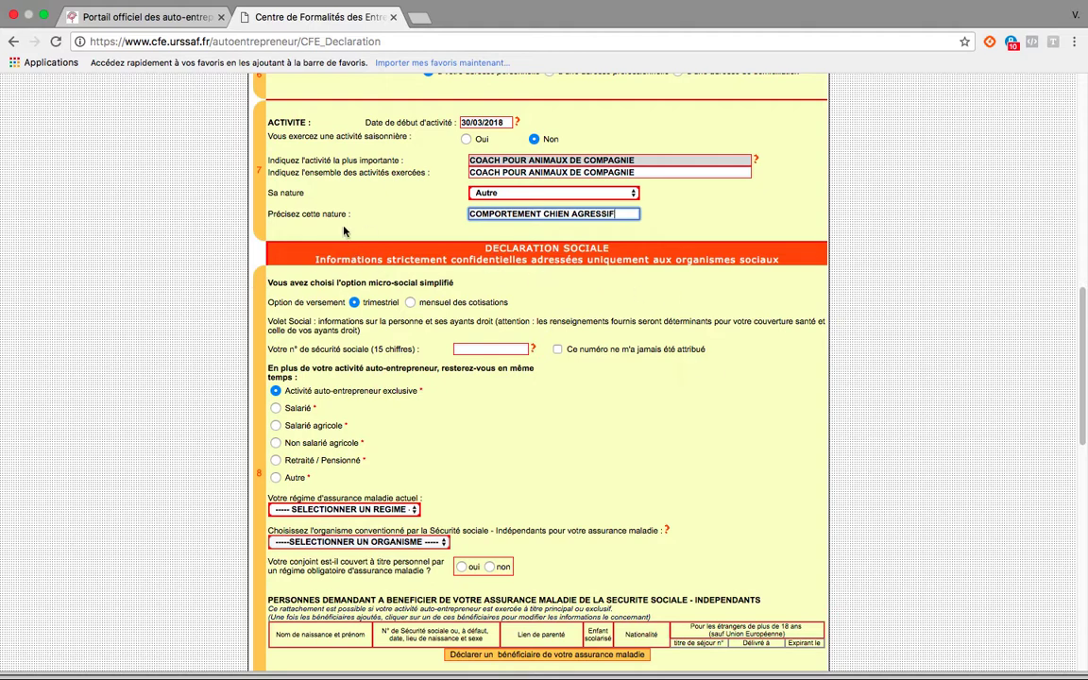
pyautogui.scroll(-1, 371, 342)
pyautogui.scroll(-1, 373, 342)
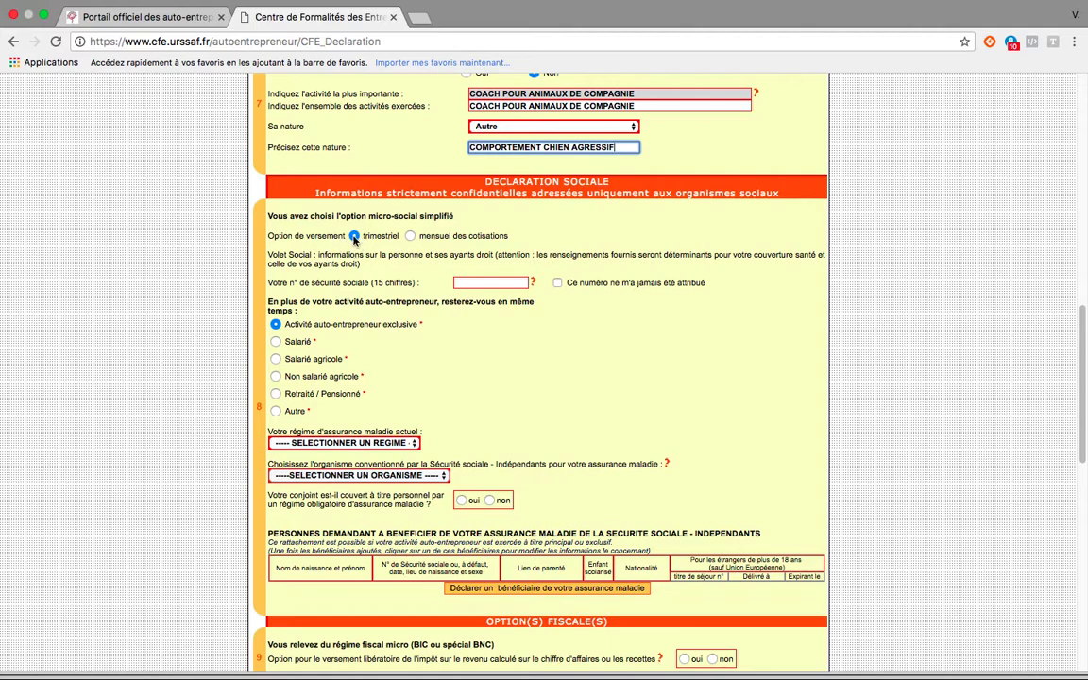
pyautogui.click(410, 237)
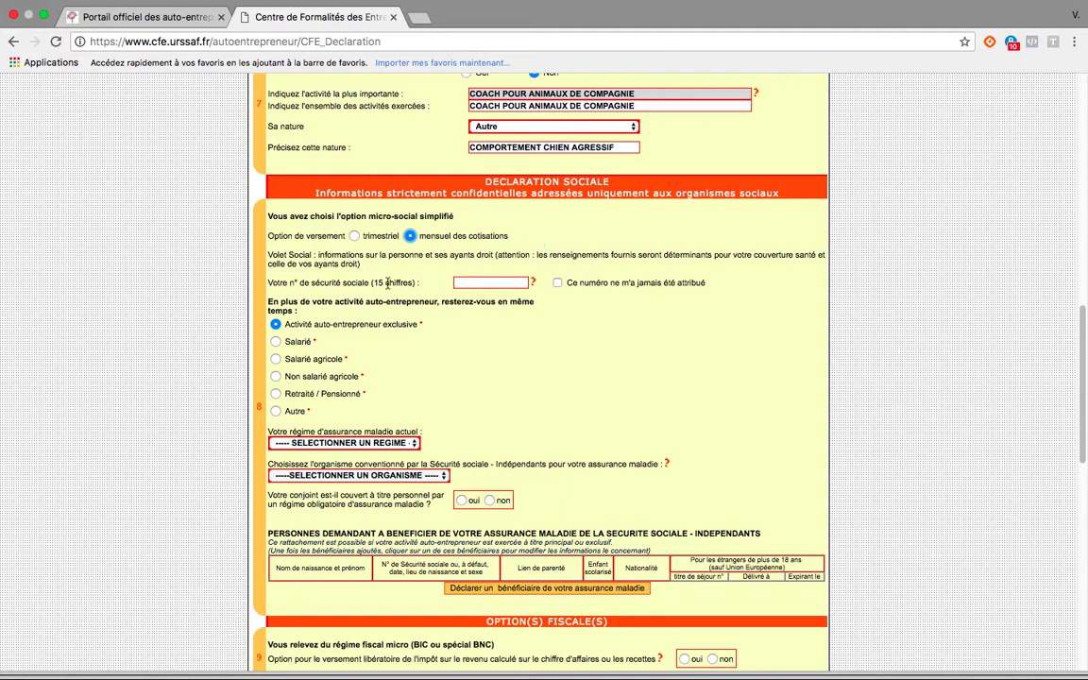
# Enter the declarant's 15-digit social security number in the Déclaration sociale.
pyautogui.click(522, 282)
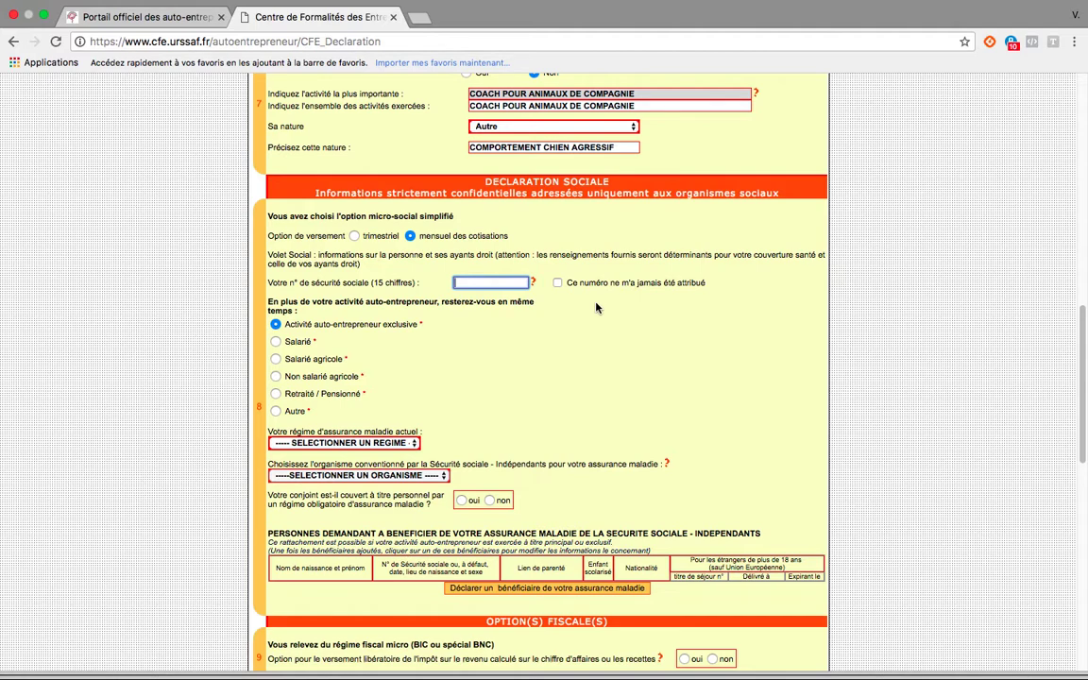
pyautogui.click(503, 349)
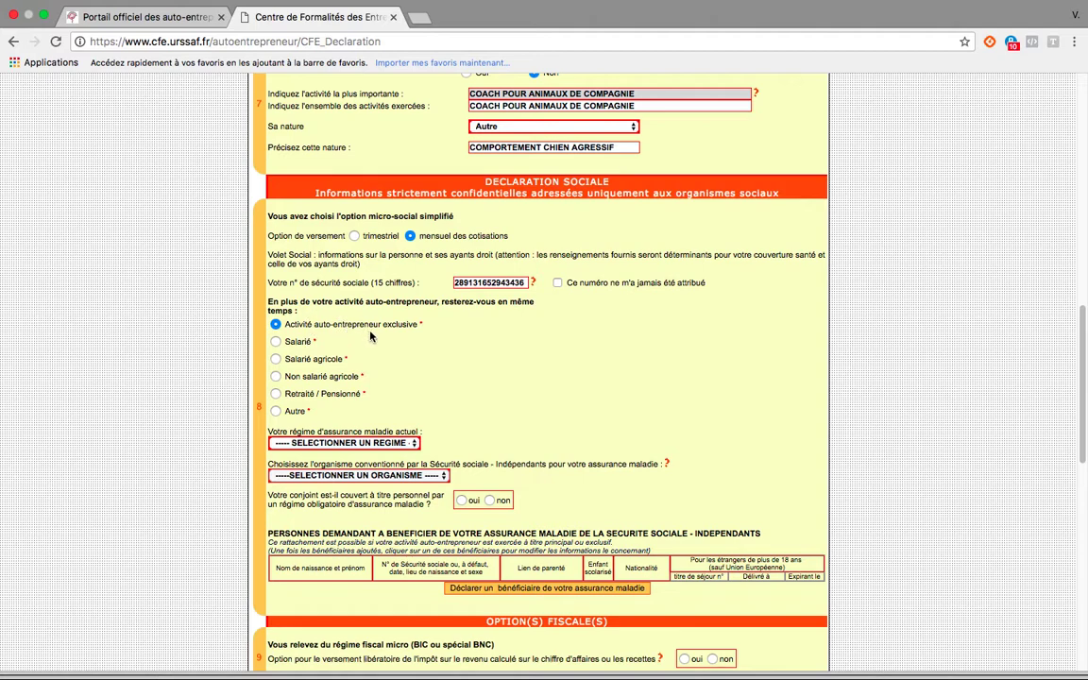
# Set the activity kept alongside the auto-entreprise to Salarié and look through the current health insurance regime options.
pyautogui.click(277, 343)
pyautogui.scroll(-1, 450, 394)
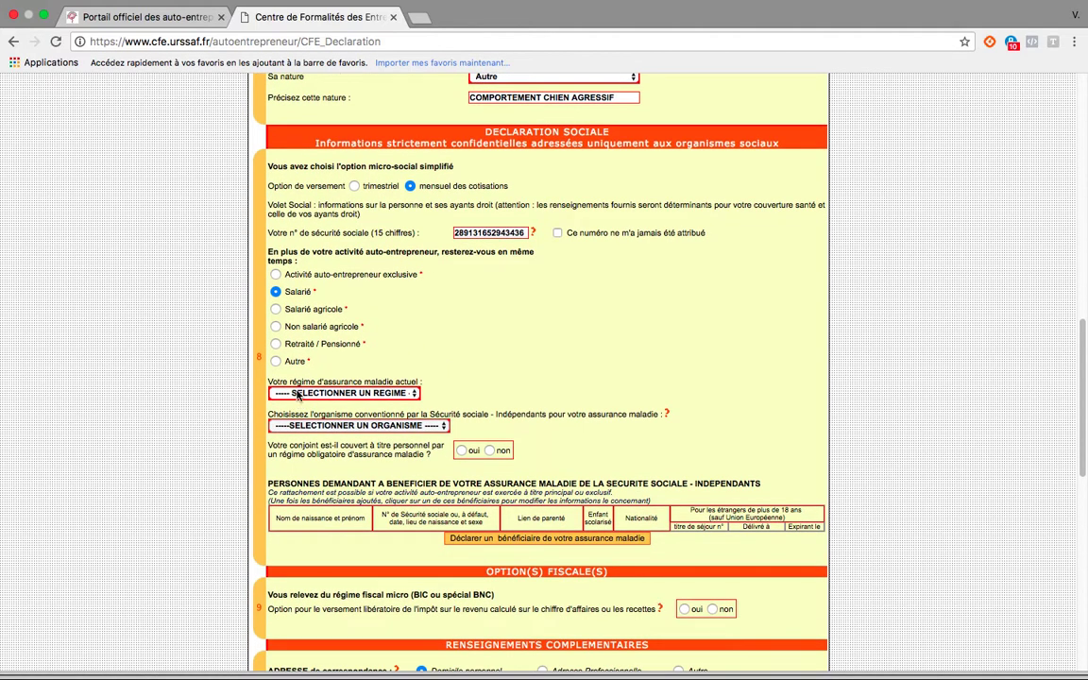
pyautogui.click(414, 395)
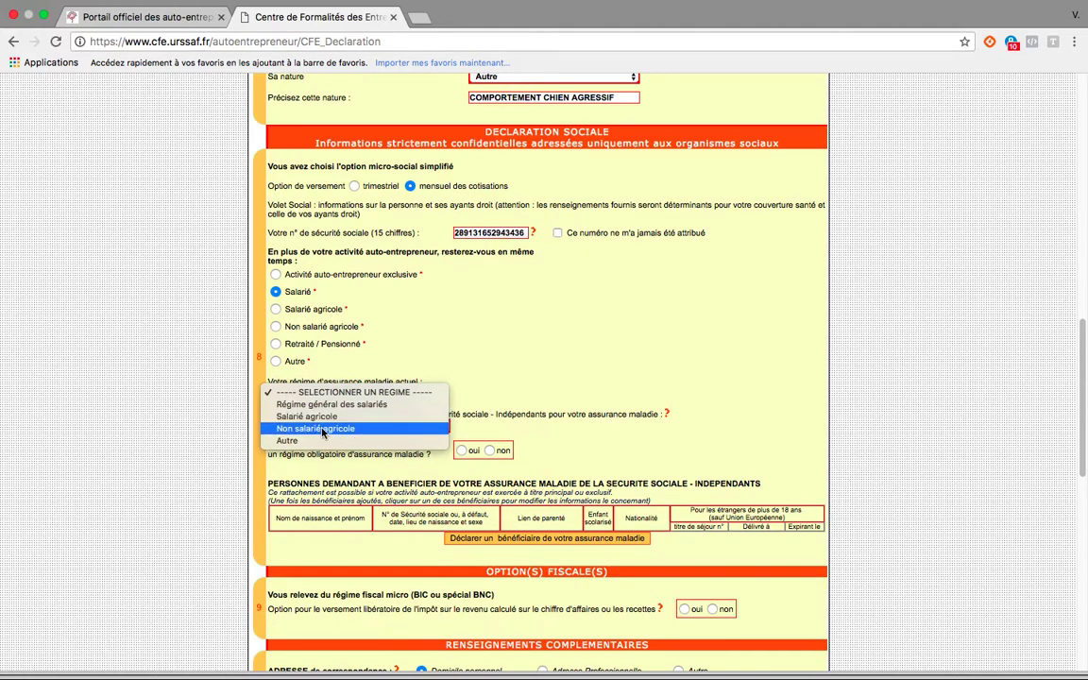
pyautogui.click(486, 385)
pyautogui.scroll(-2, 497, 393)
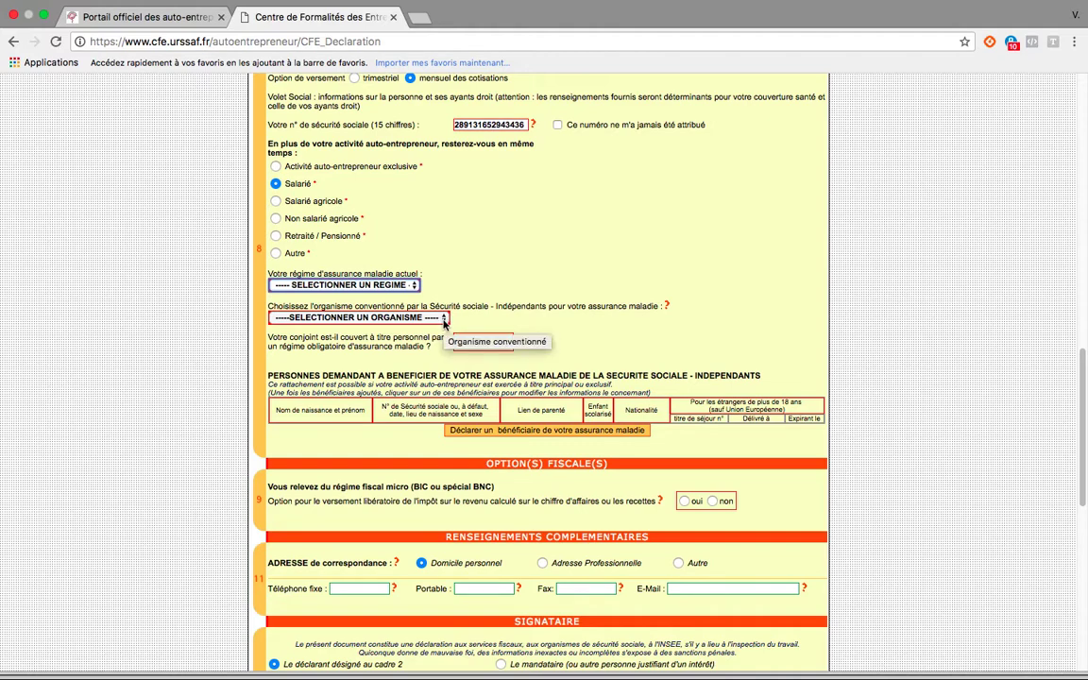
# Choose R.A.M PROFESSIONS LIBERALES as the organisme conventionné for health insurance.
pyautogui.click(443, 318)
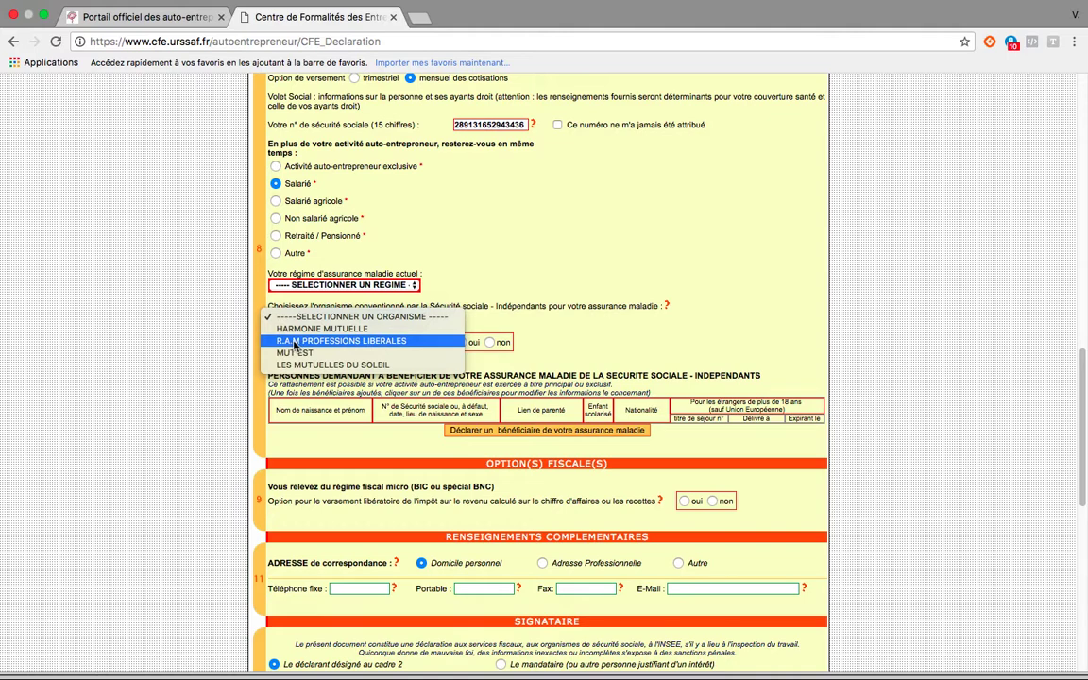
pyautogui.click(376, 344)
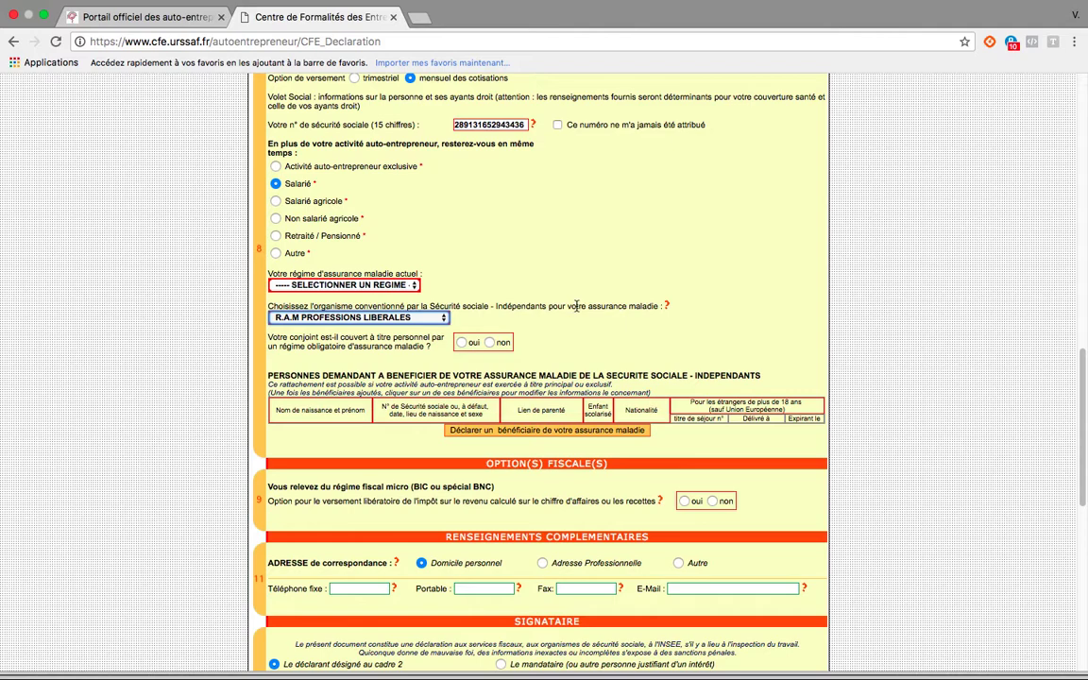
pyautogui.click(444, 319)
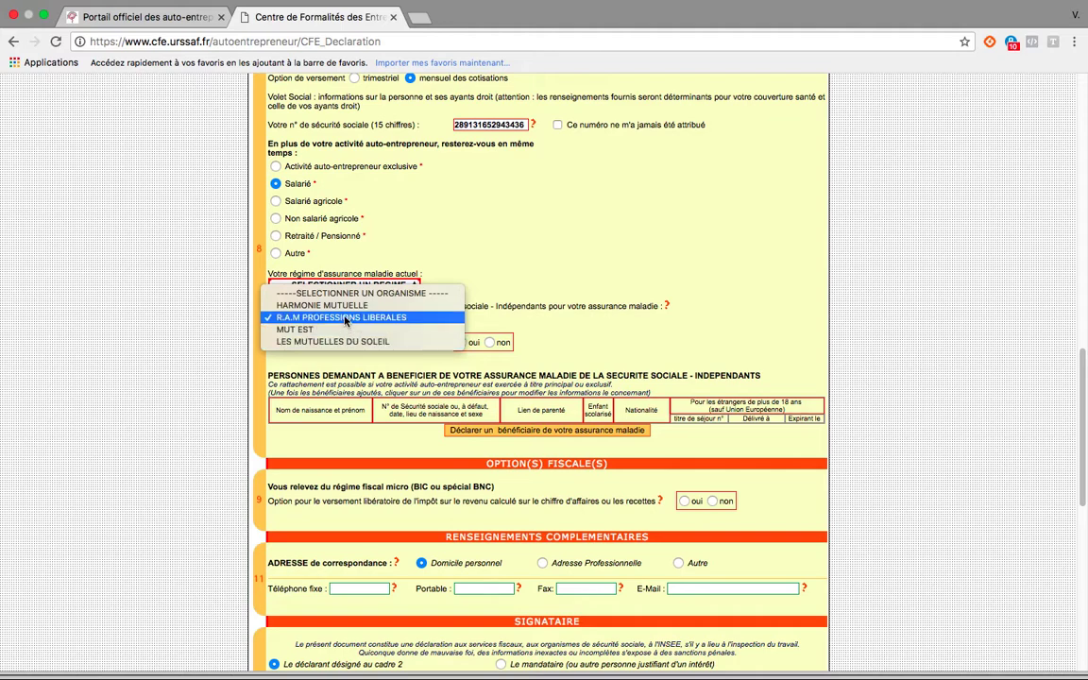
pyautogui.click(481, 323)
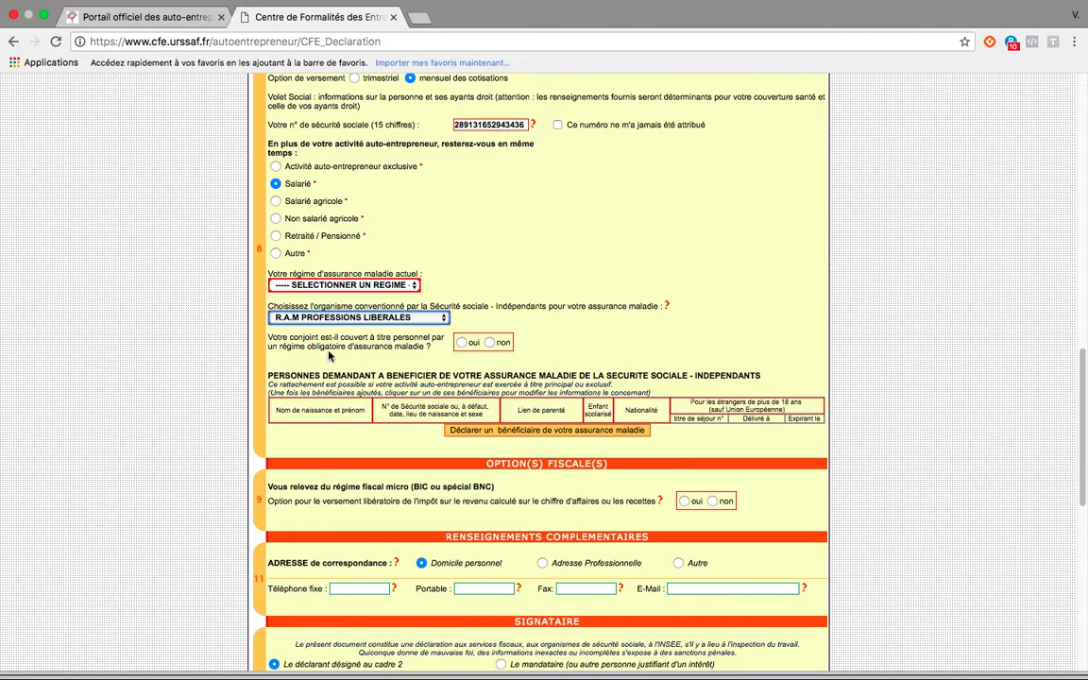
# Answer oui to whether the spouse is personally covered by a compulsory health insurance regime.
pyautogui.scroll(-3, 295, 314)
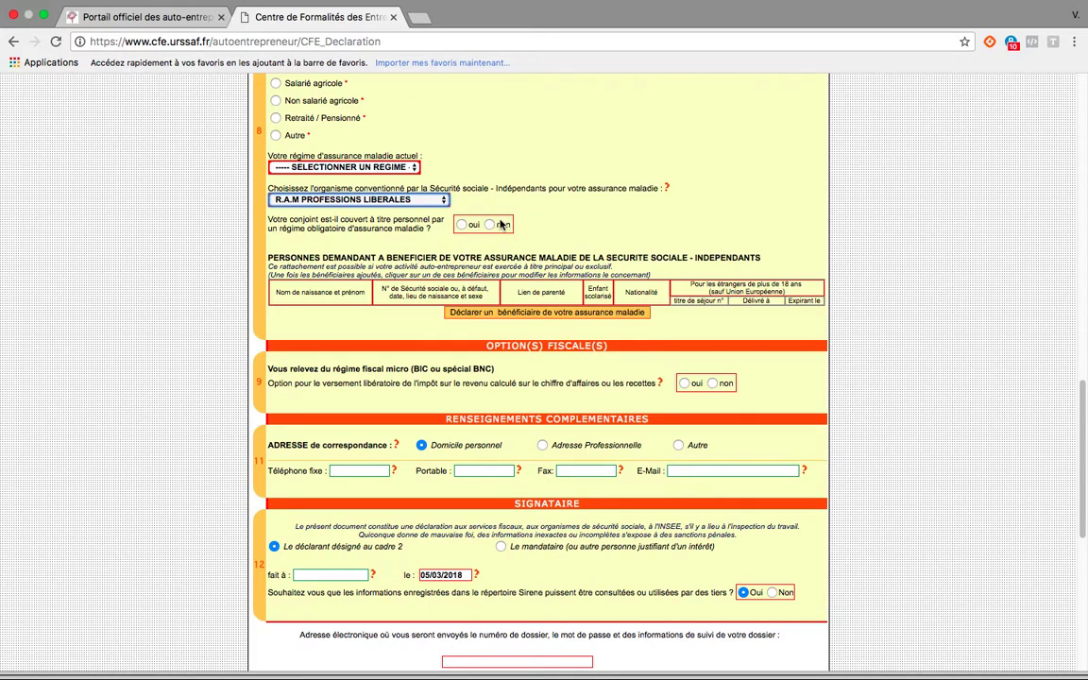
pyautogui.click(533, 226)
pyautogui.click(461, 225)
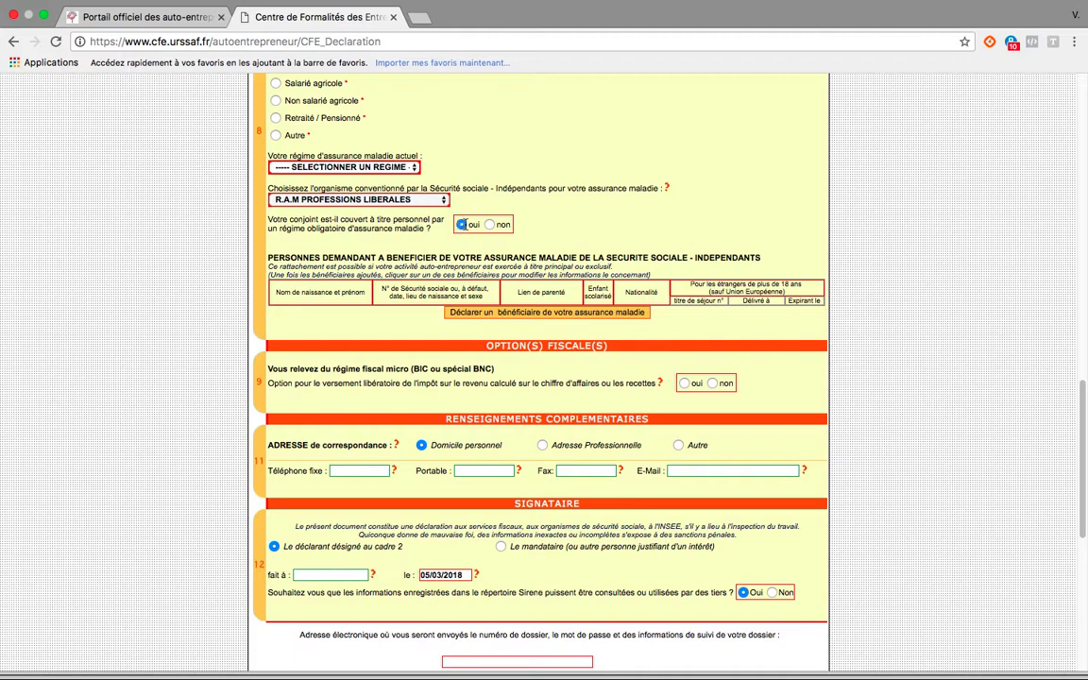
# In the fiscal options, answer oui to the versement libératoire de l'impôt sur le revenu.
pyautogui.scroll(-2, 396, 231)
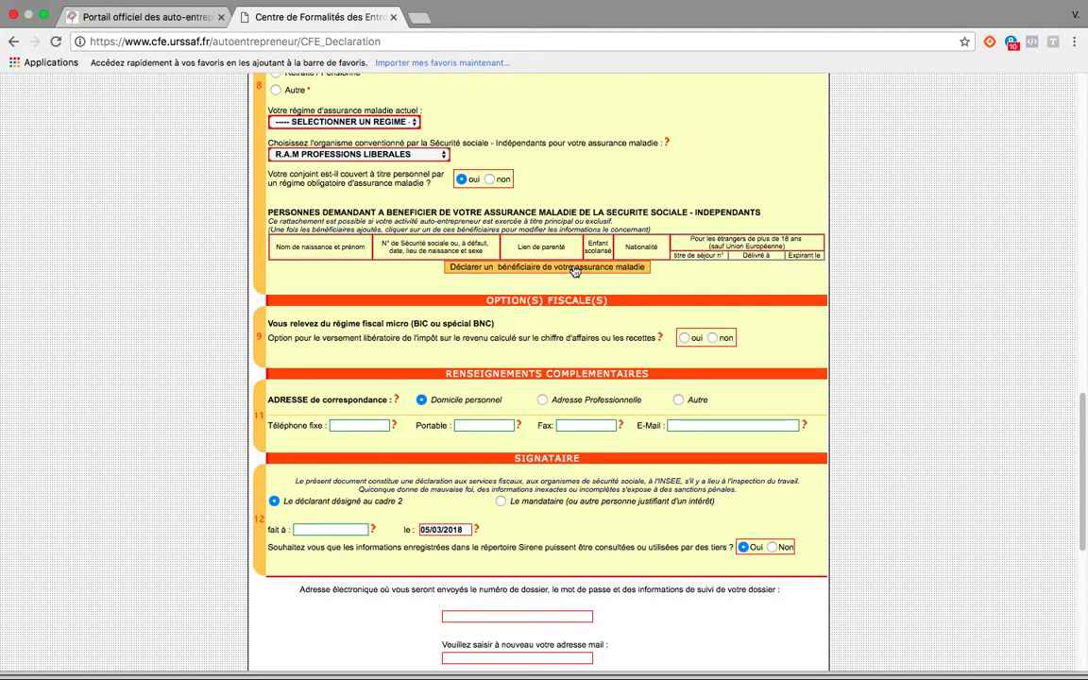
pyautogui.scroll(-2, 718, 286)
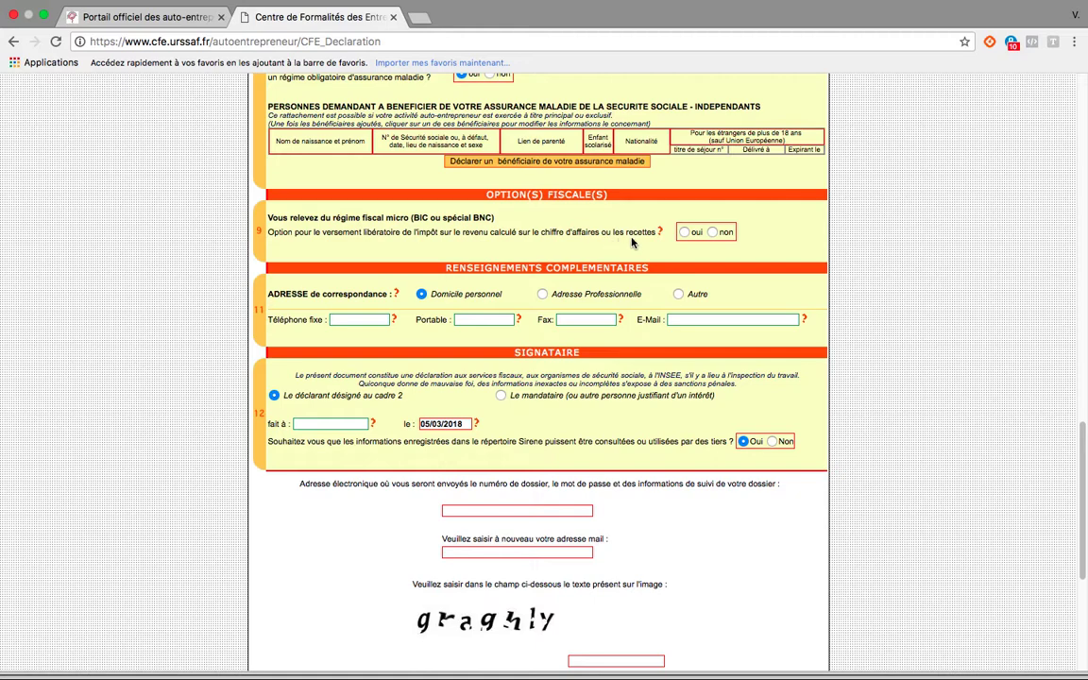
pyautogui.click(684, 233)
# Review the remaining contact, signatory, e-mail and captcha fields through to the form's provisional saving and validation options.
pyautogui.scroll(-2, 746, 246)
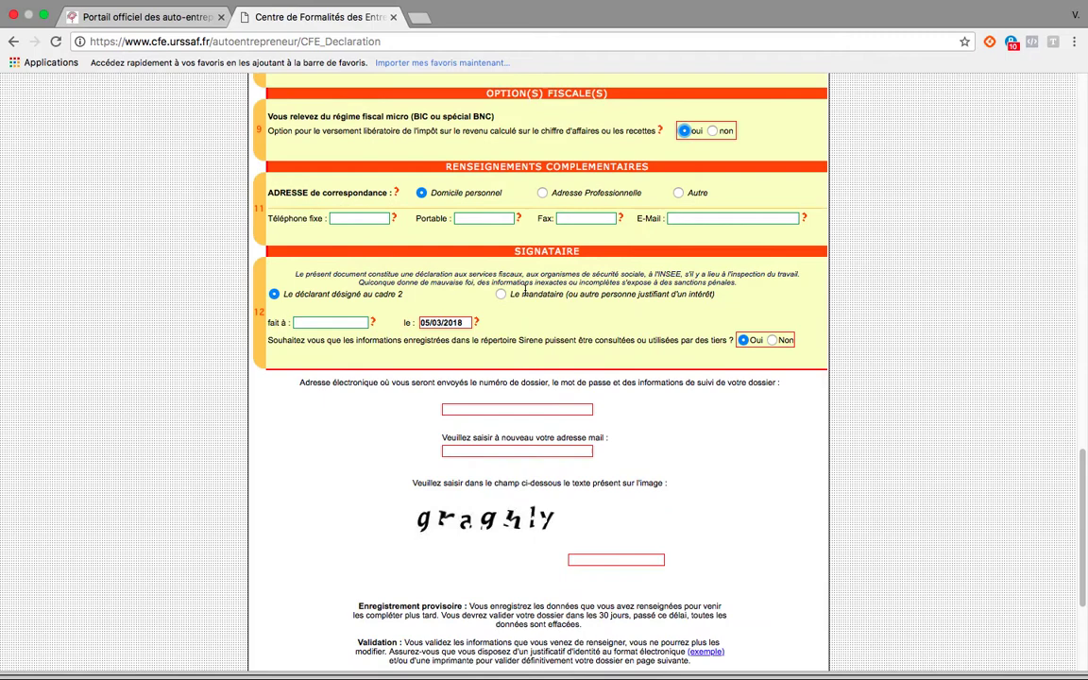
pyautogui.click(339, 217)
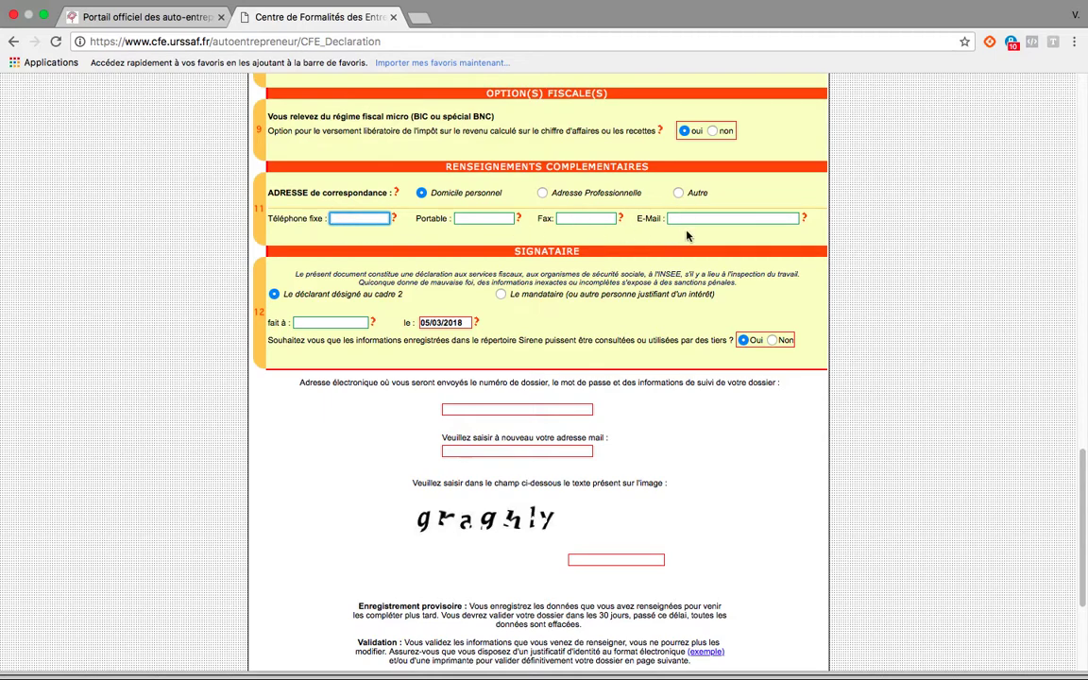
pyautogui.scroll(-1, 687, 235)
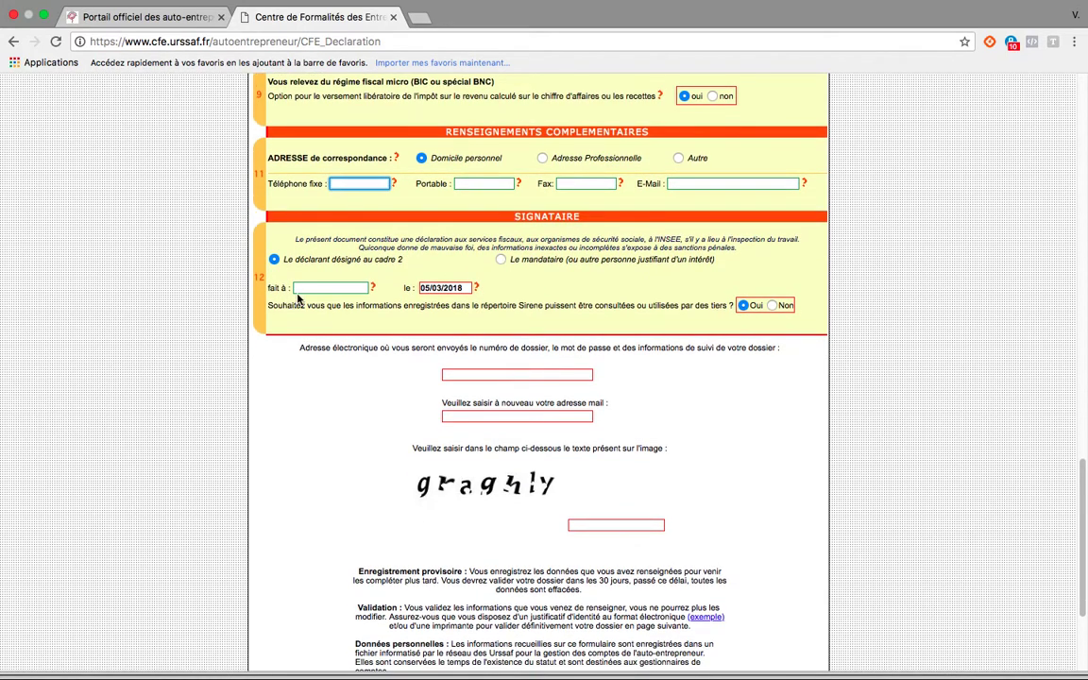
pyautogui.scroll(-1, 595, 295)
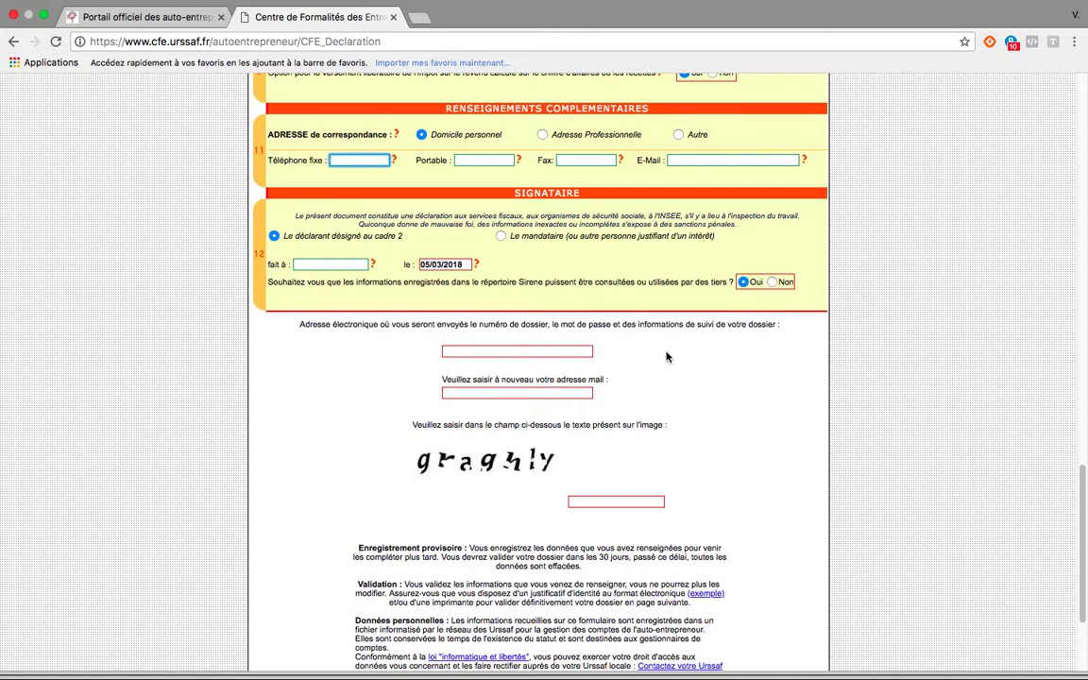
pyautogui.scroll(-1, 567, 330)
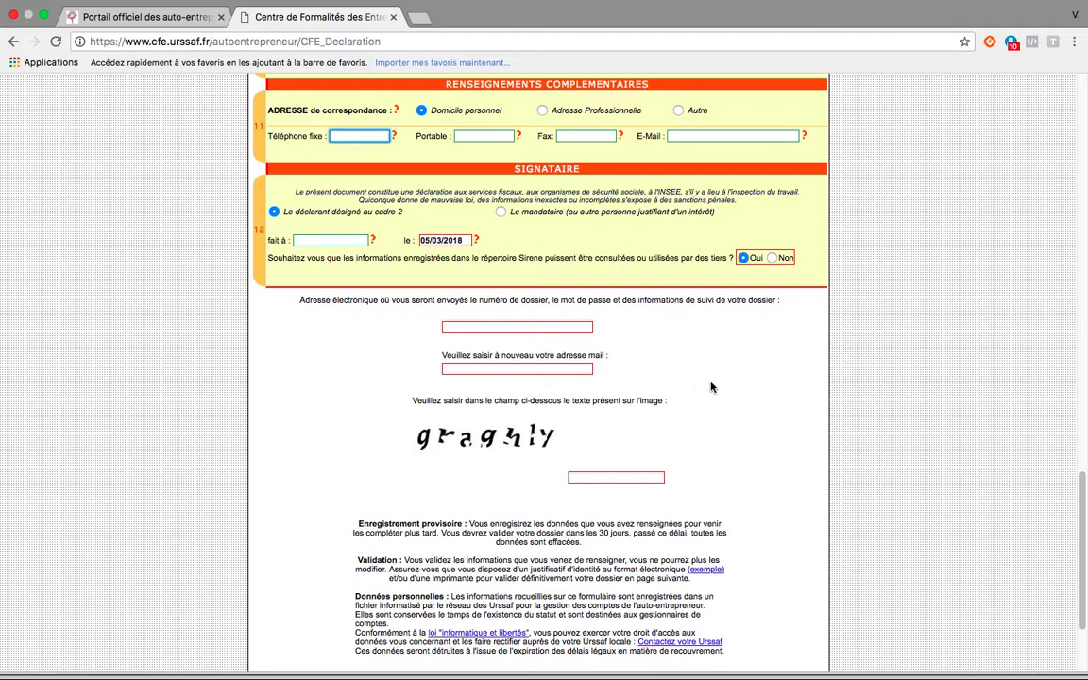
pyautogui.scroll(-5, 708, 383)
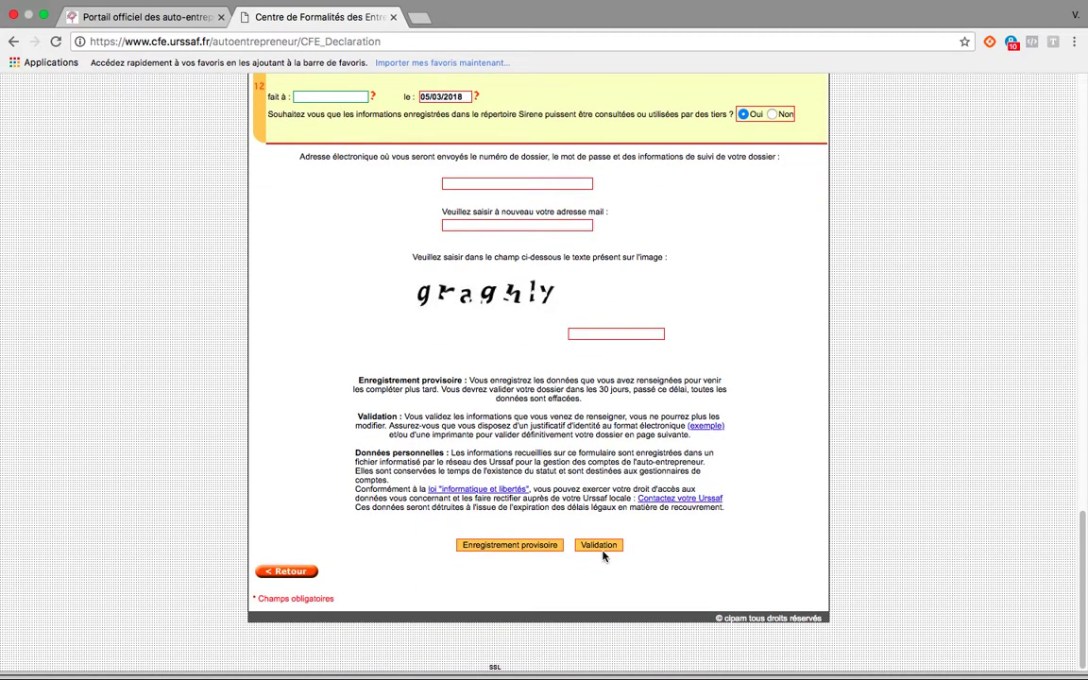